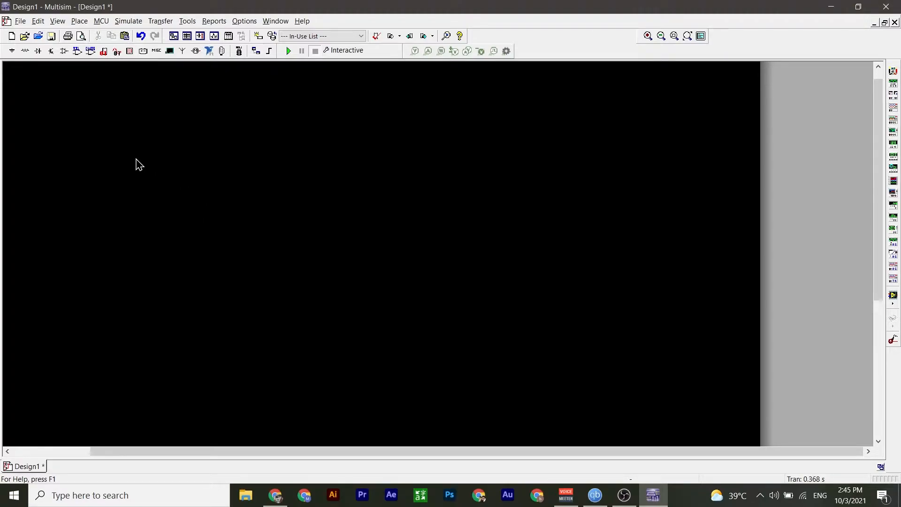
- Place an AC_POWER source in the schematic and a GROUND symbol directly beneath it
click(11, 51)
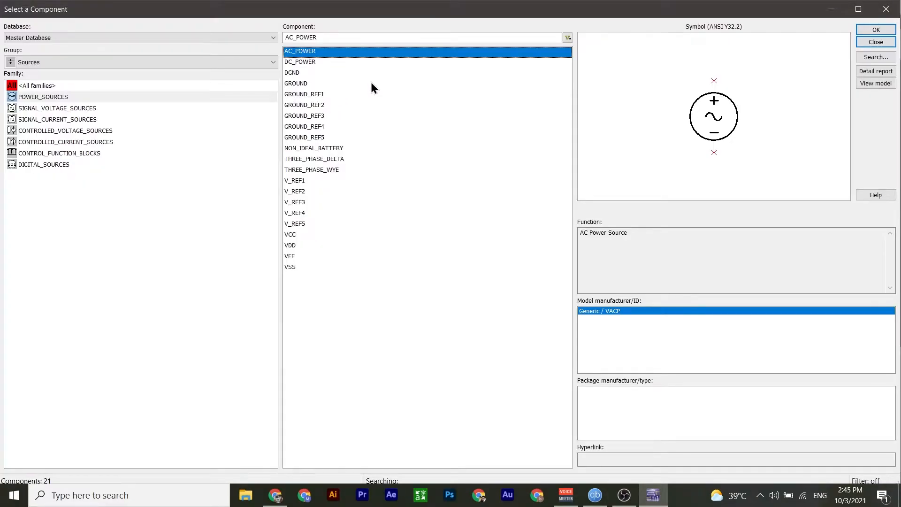
click(876, 30)
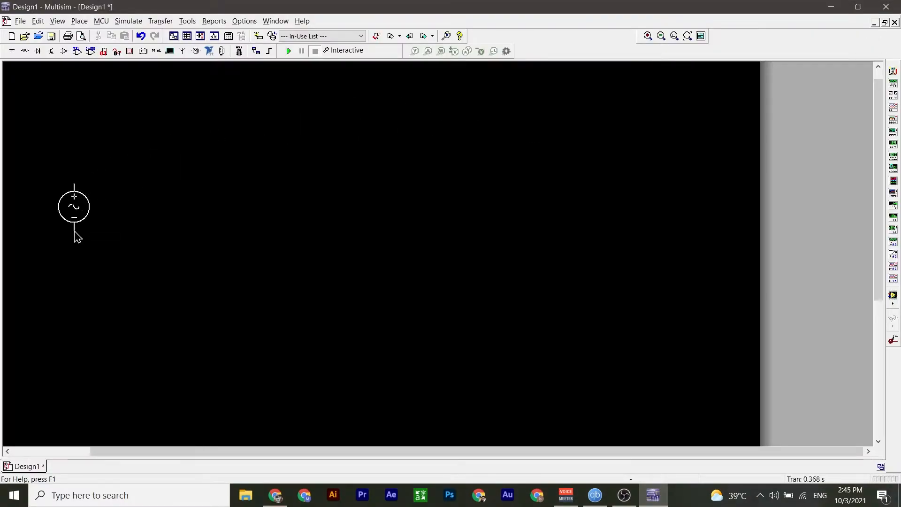
click(82, 206)
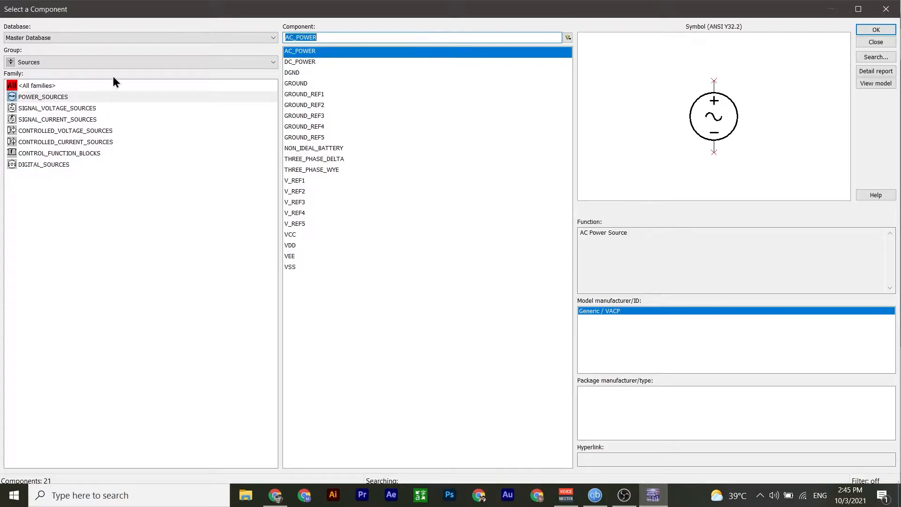
click(291, 84)
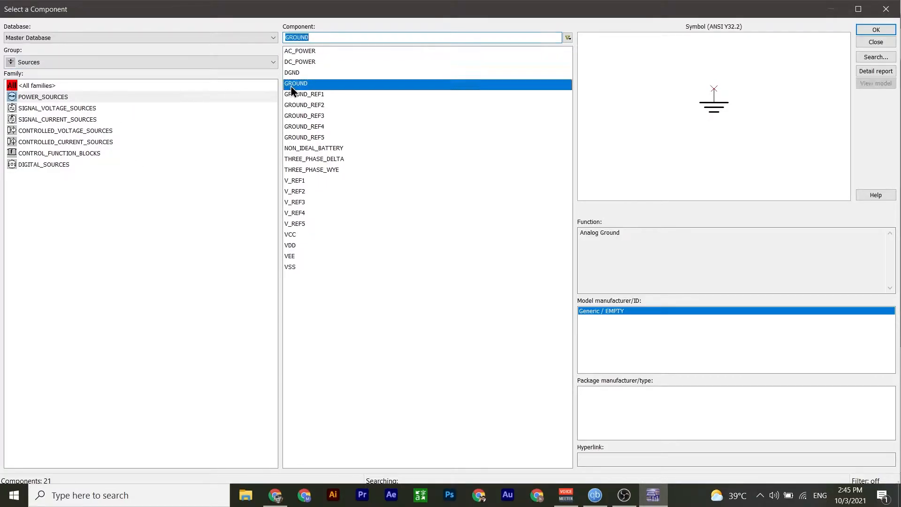
- Place a 1P1S transformer from the Basic group to the right of the AC source
click(61, 62)
click(35, 97)
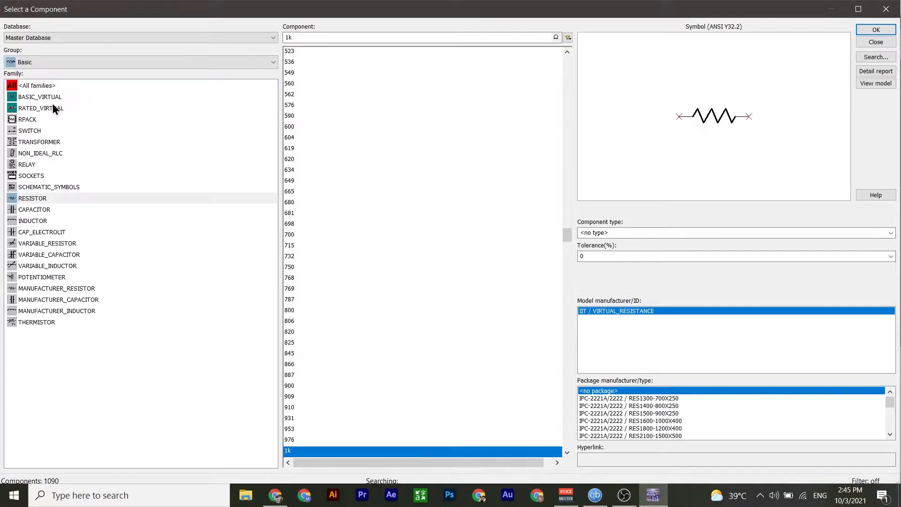
click(37, 142)
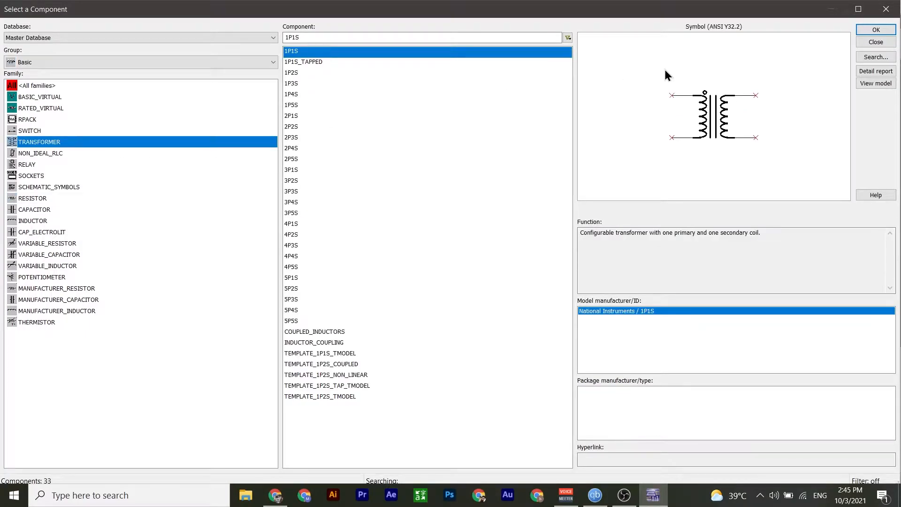
click(876, 31)
click(187, 190)
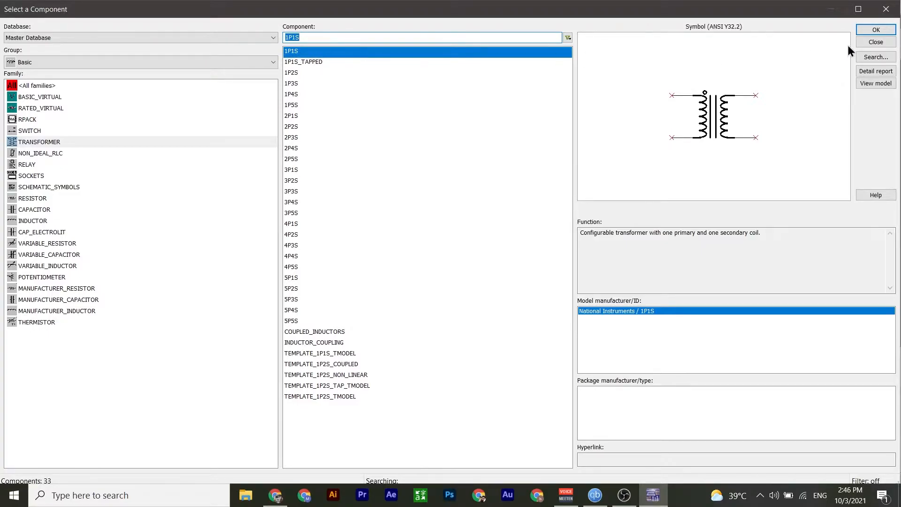
click(876, 29)
click(235, 175)
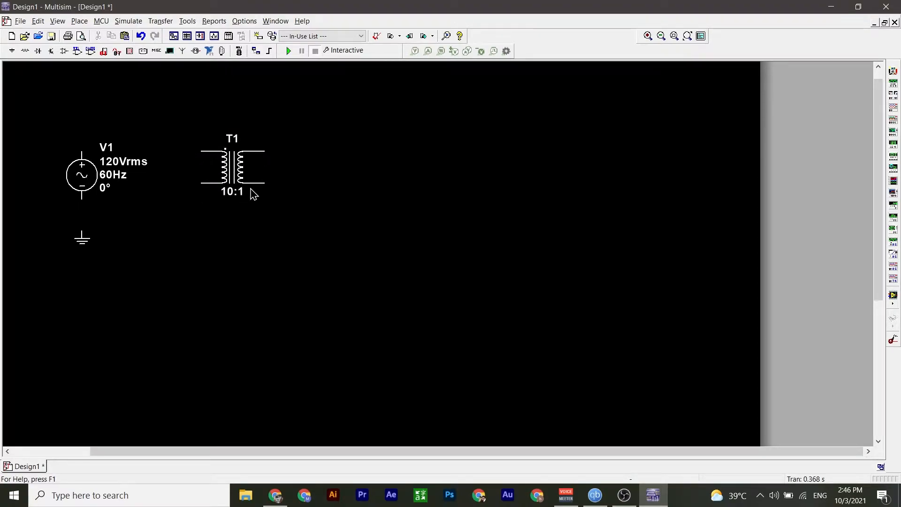
- Wire the transformer's primary coil across the AC source and attach the ground symbol to the lower wire
click(201, 151)
click(81, 151)
click(201, 183)
click(82, 199)
click(83, 239)
drag(83, 239, 201, 201)
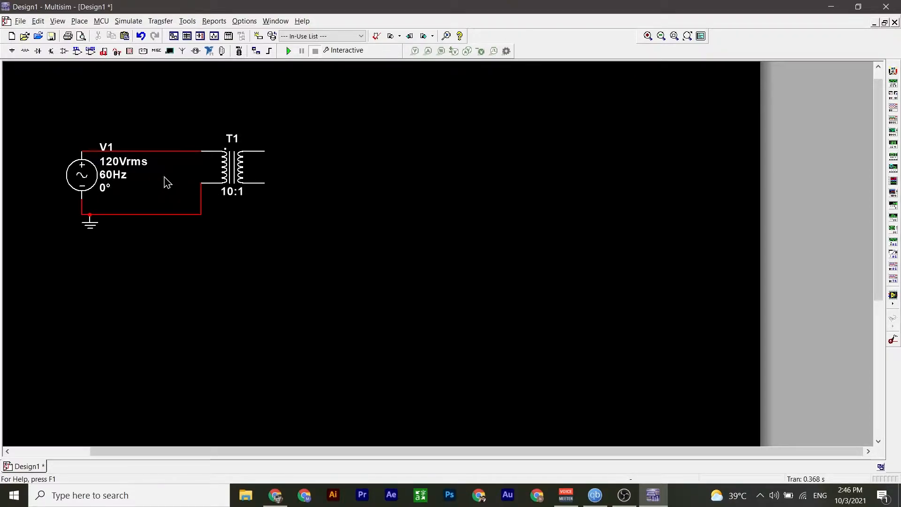
- Set the AC source to 220 V RMS at a frequency of 50 Hz
click(92, 182)
double_click(92, 182)
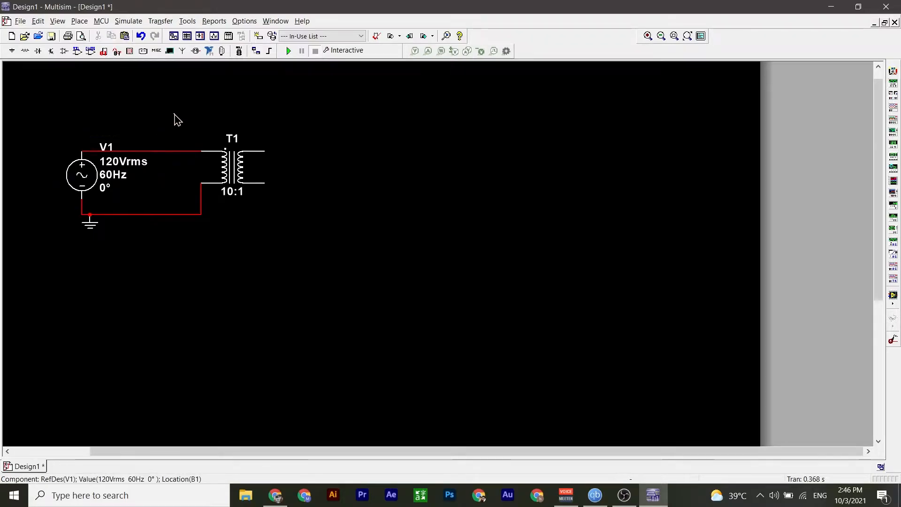
text(22050)
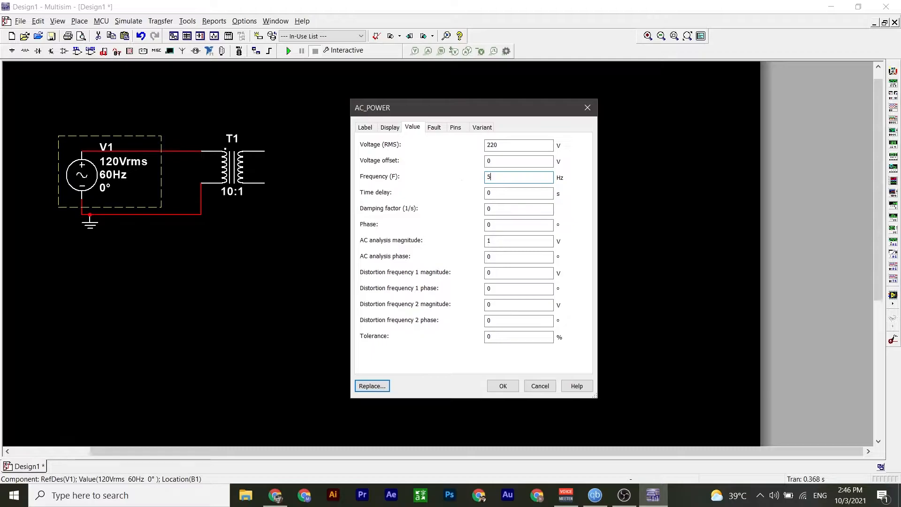
click(503, 386)
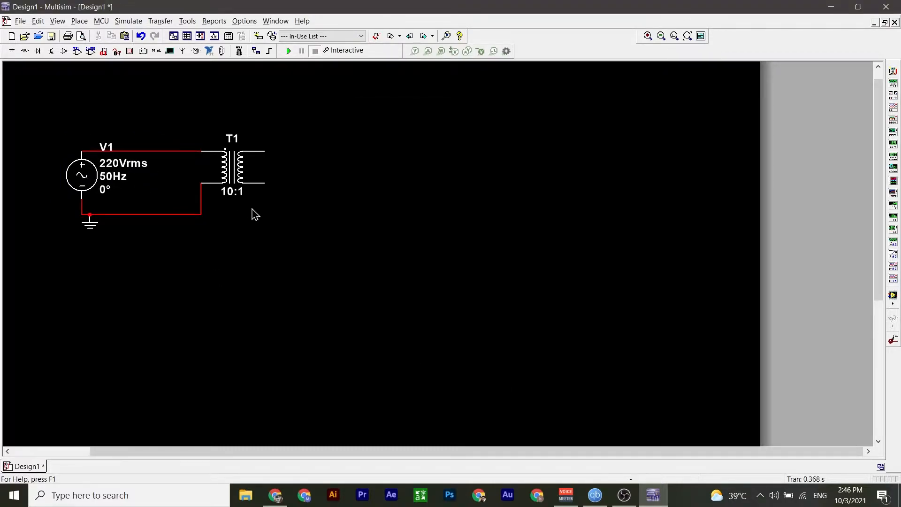
- Set the number of turns of the transformer's secondary coil 1 to 0.5
double_click(238, 187)
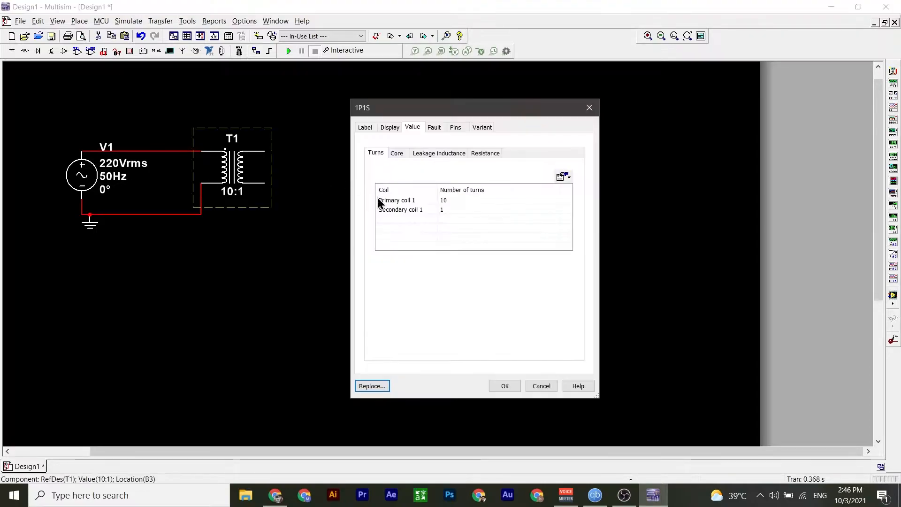
click(444, 209)
click(443, 209)
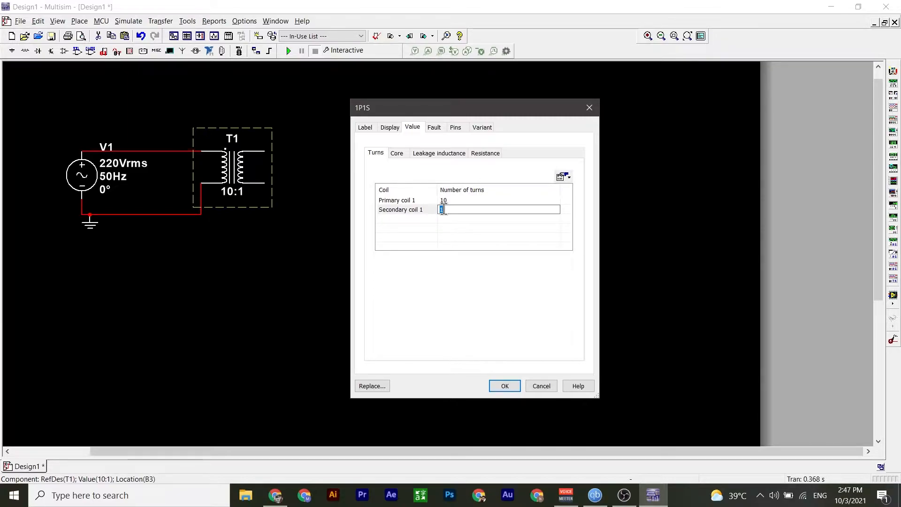
text(0.5)
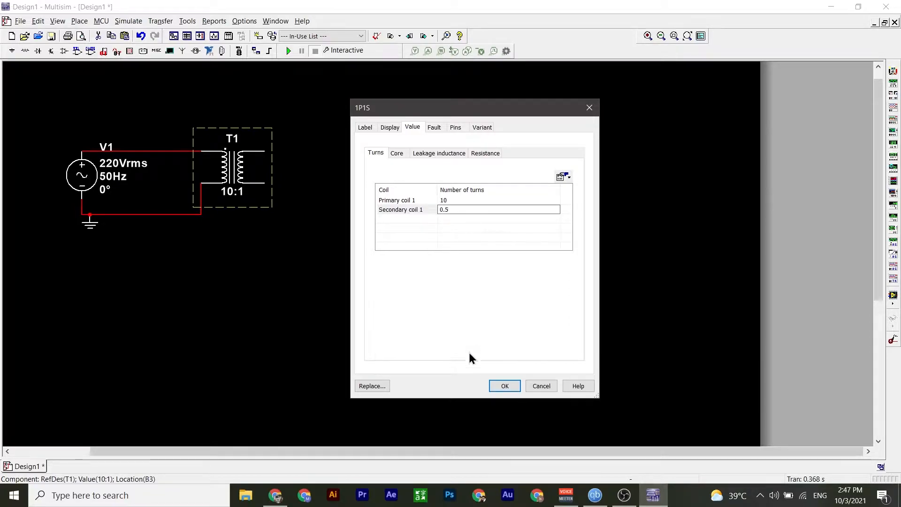
click(505, 386)
- Place a multimeter right of the transformer, turn its terminals toward it and wire them across the secondary coil
click(893, 71)
click(325, 177)
right_click(335, 157)
click(382, 242)
click(304, 143)
click(264, 151)
click(304, 160)
click(264, 182)
- Set multimeter XMM1 to measure AC voltage
double_click(328, 170)
click(435, 256)
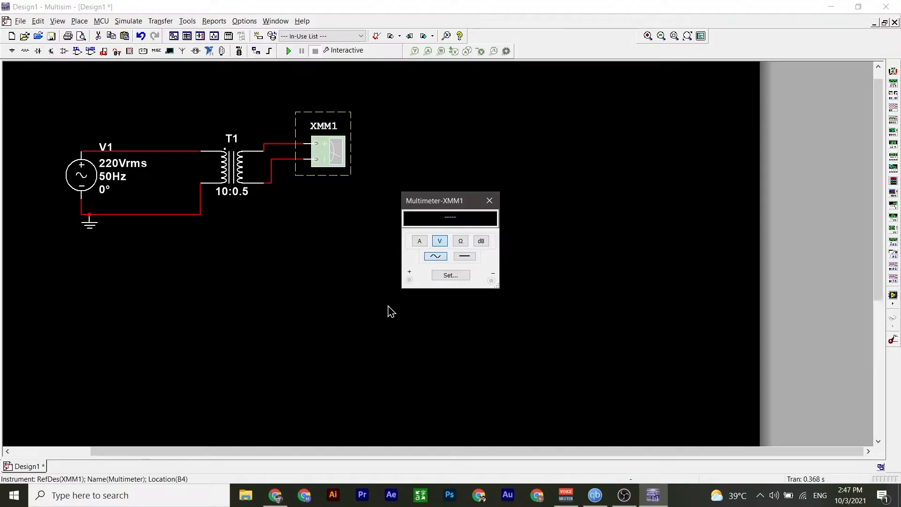
click(489, 201)
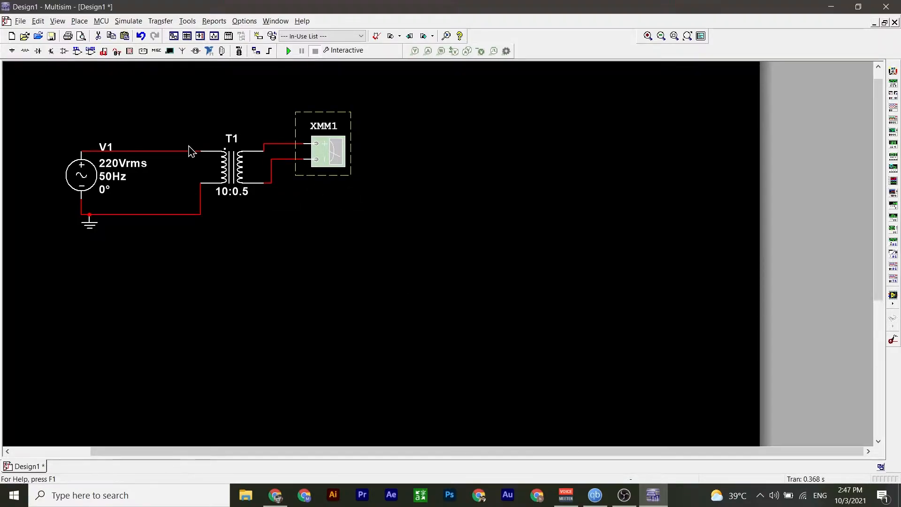
- Run the simulation to read the transformer's secondary voltage, and delete the multimeter once the simulation is stopped
click(288, 51)
double_click(338, 151)
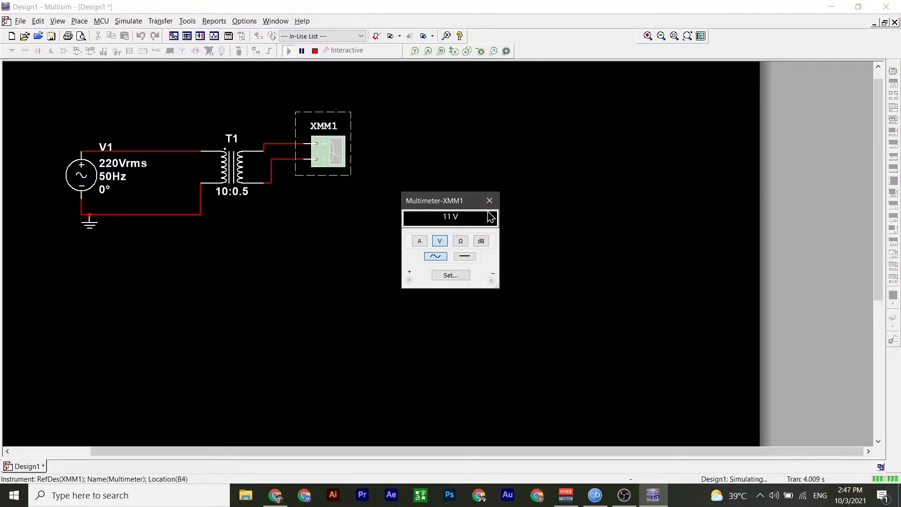
click(489, 200)
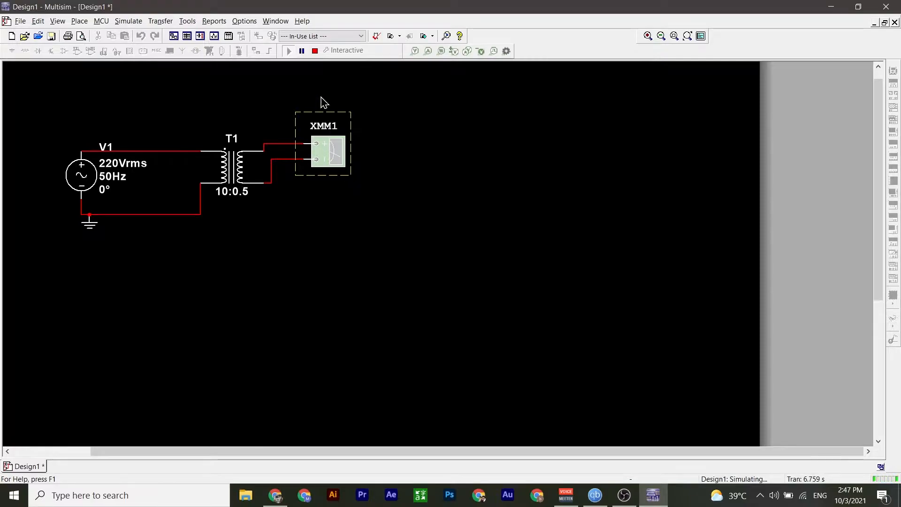
click(315, 51)
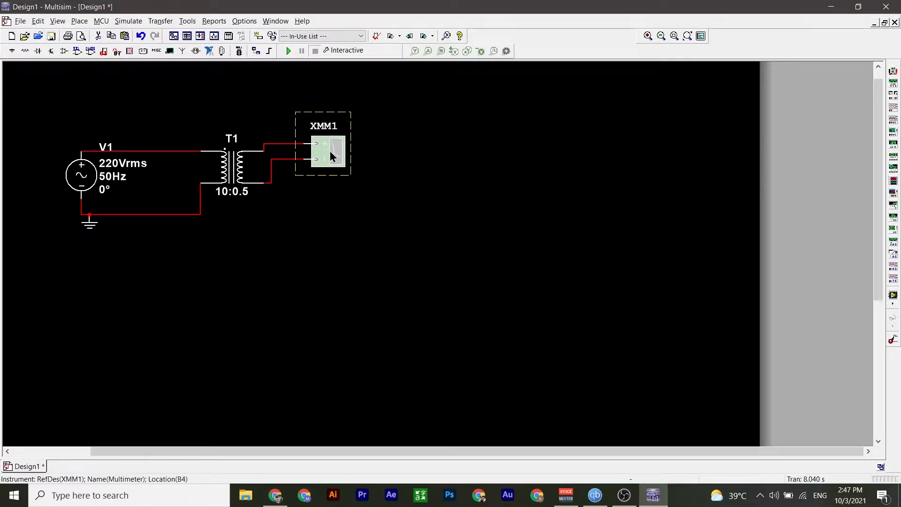
key(Delete)
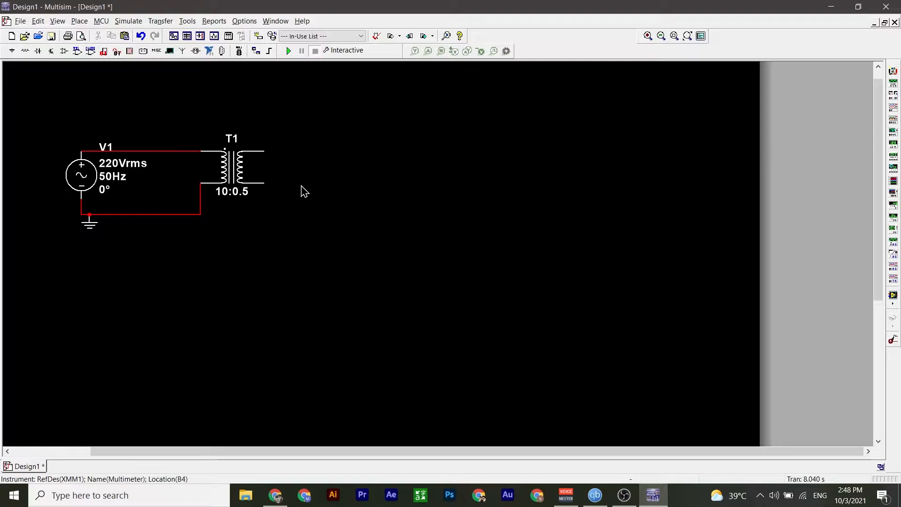
- Place a 1B4B42 full-wave bridge rectifier from the FWB diode family to the right of the transformer
click(24, 51)
click(876, 41)
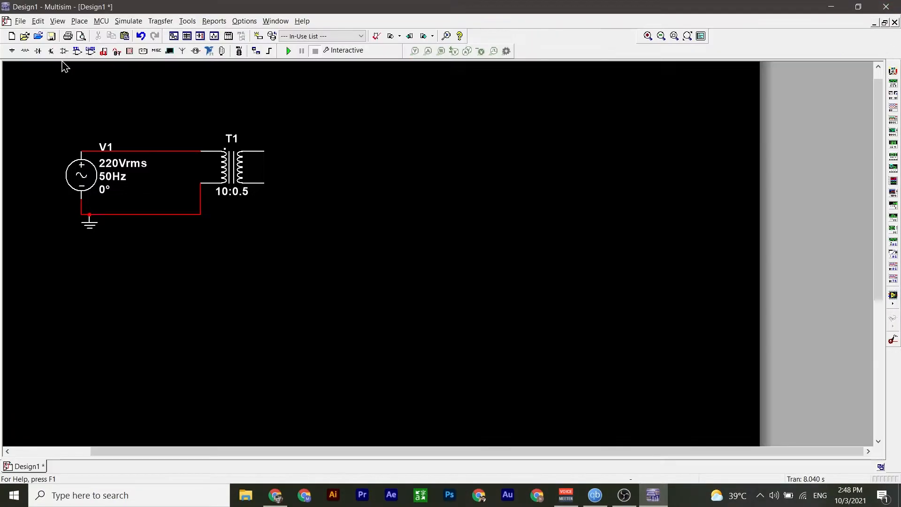
click(36, 52)
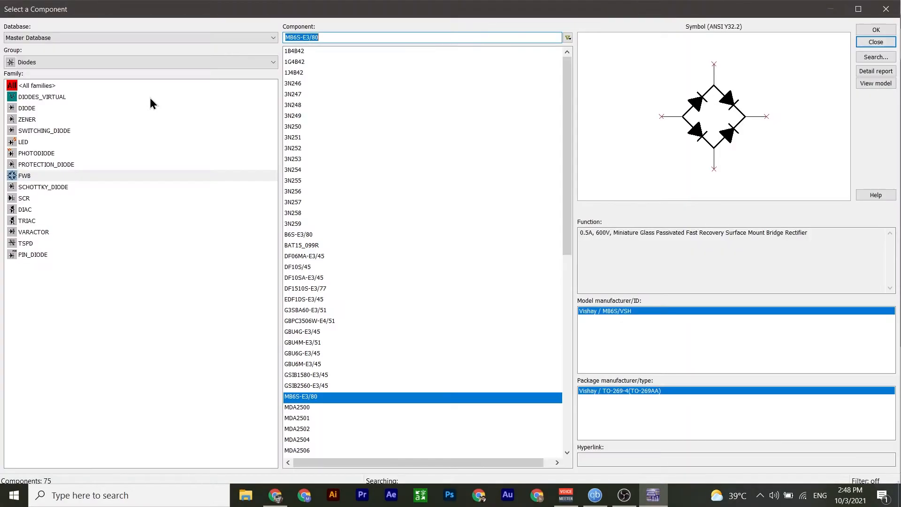
click(30, 177)
click(295, 52)
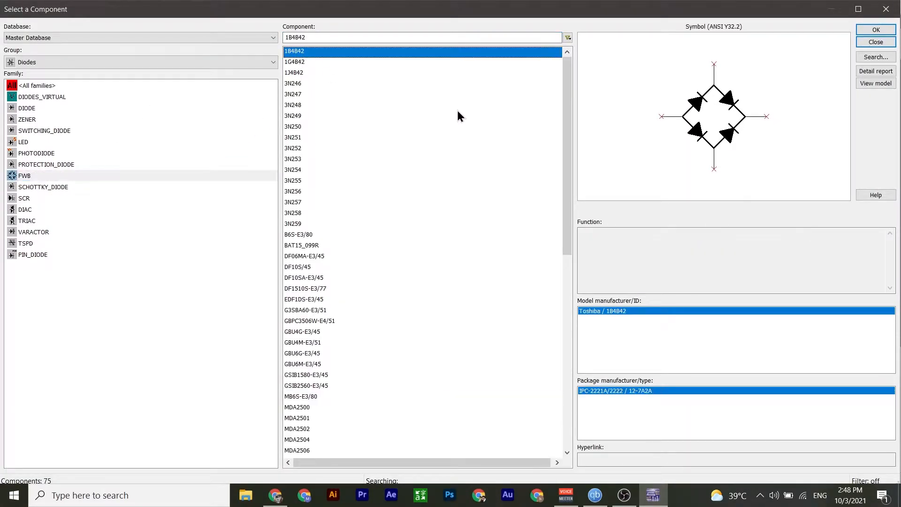
click(876, 29)
click(353, 174)
click(422, 256)
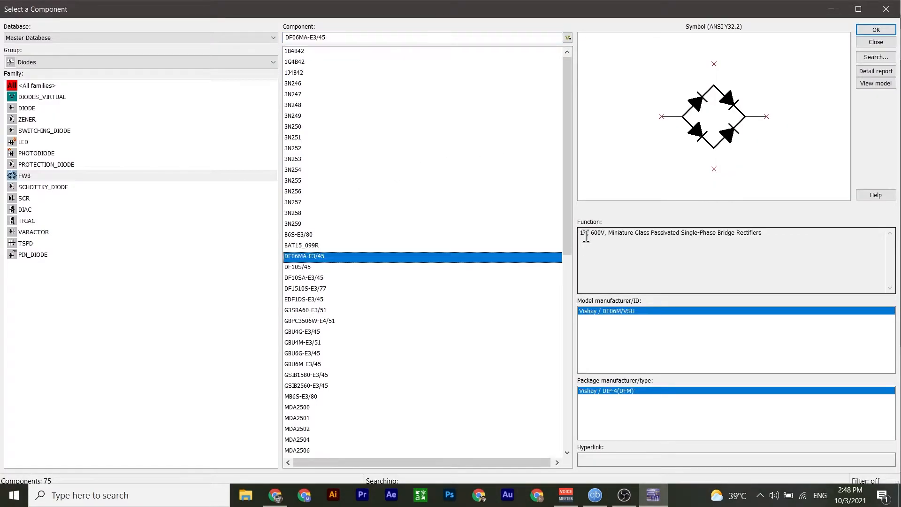
click(318, 278)
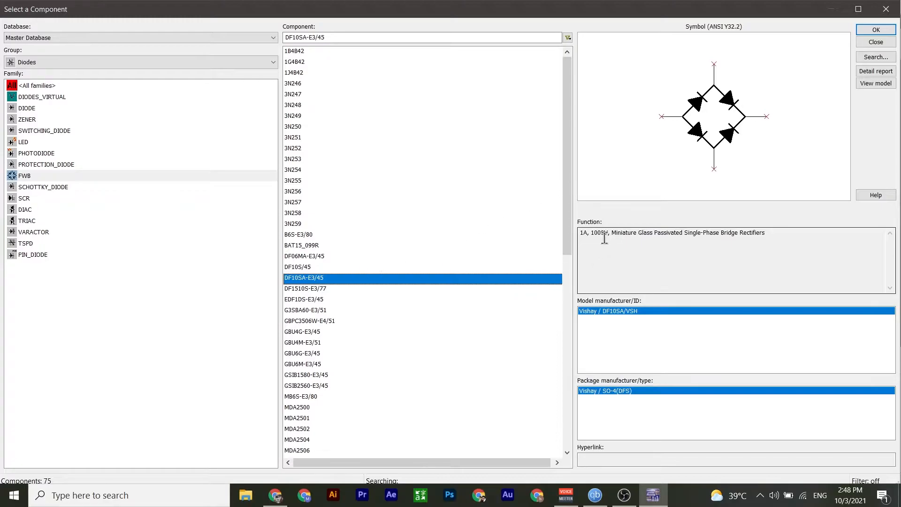
click(876, 42)
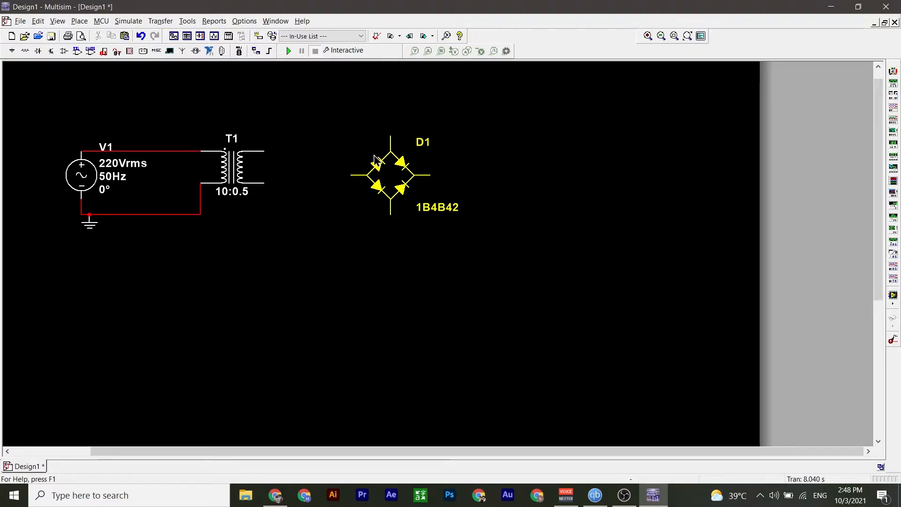
- Wire the bridge rectifier's upper and lower terminals to the two ends of the transformer's secondary coil
click(391, 137)
click(264, 150)
click(391, 214)
click(265, 183)
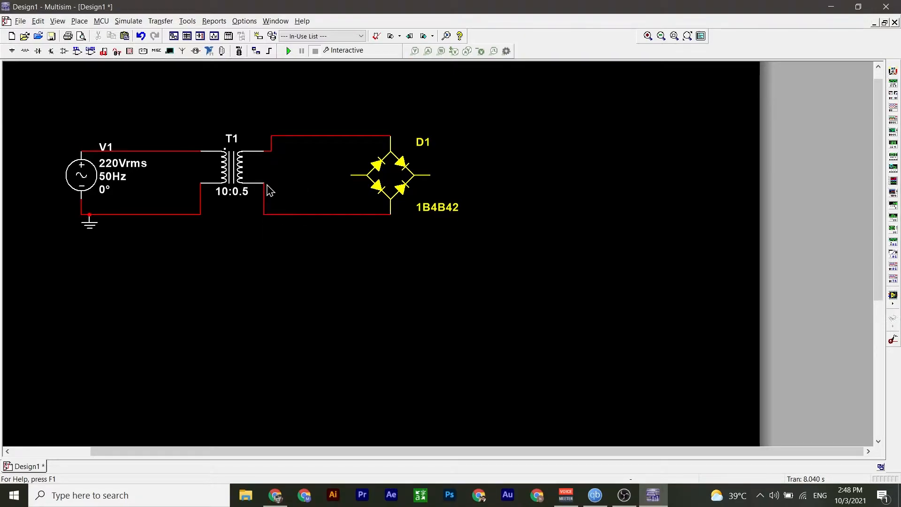
- Place a 1 kΩ resistor to the right of the bridge rectifier and rotate it to a vertical orientation
click(25, 50)
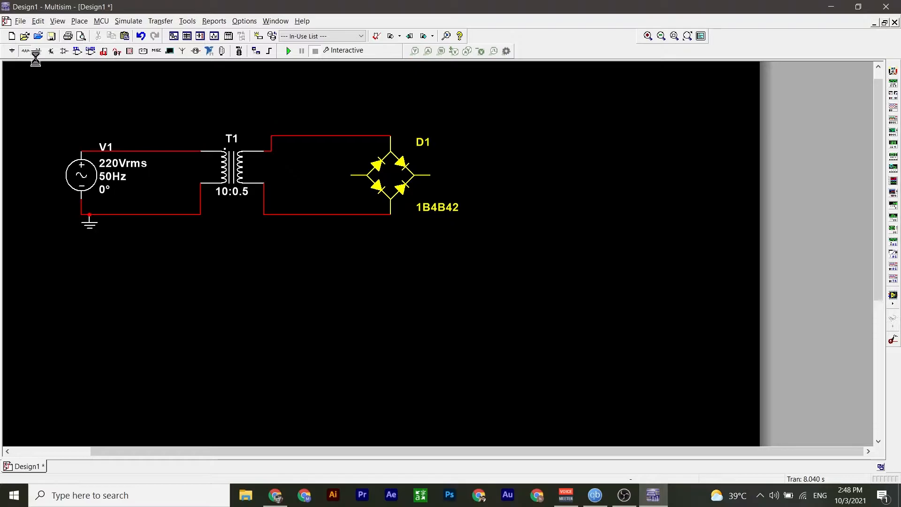
click(31, 201)
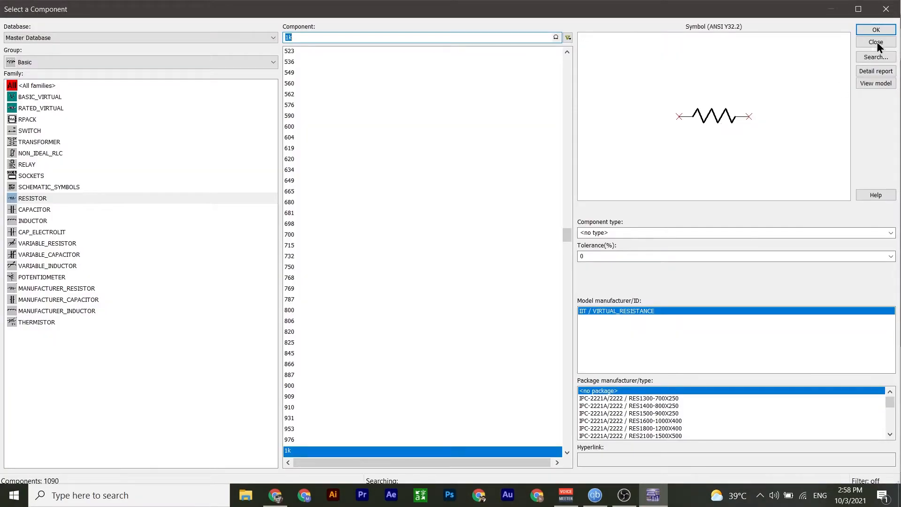
click(877, 42)
right_click(520, 166)
click(543, 254)
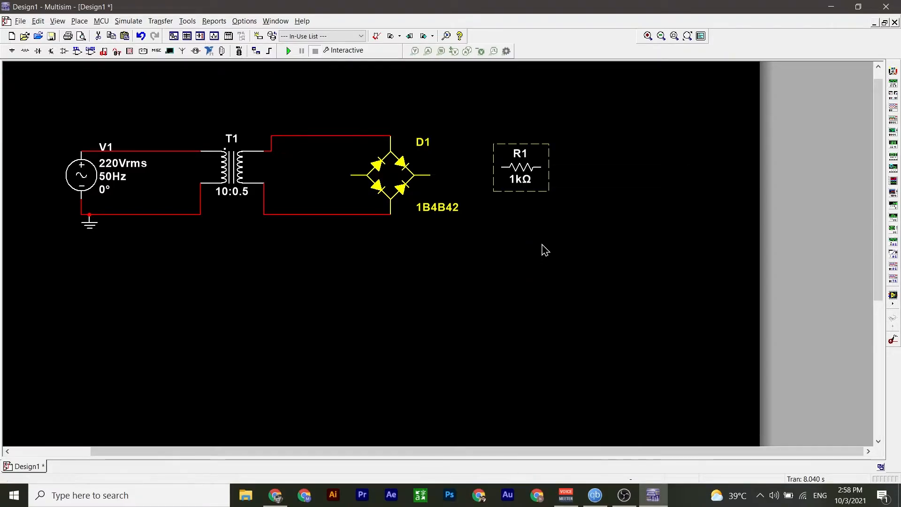
- Wire resistor R1 across the bridge rectifier's output, from its right terminal to its left terminal
click(429, 175)
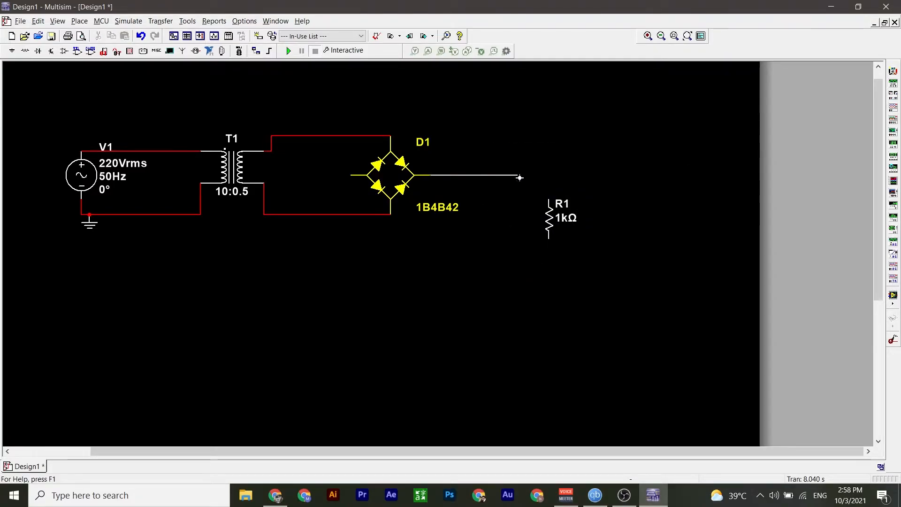
click(548, 198)
click(350, 175)
click(548, 238)
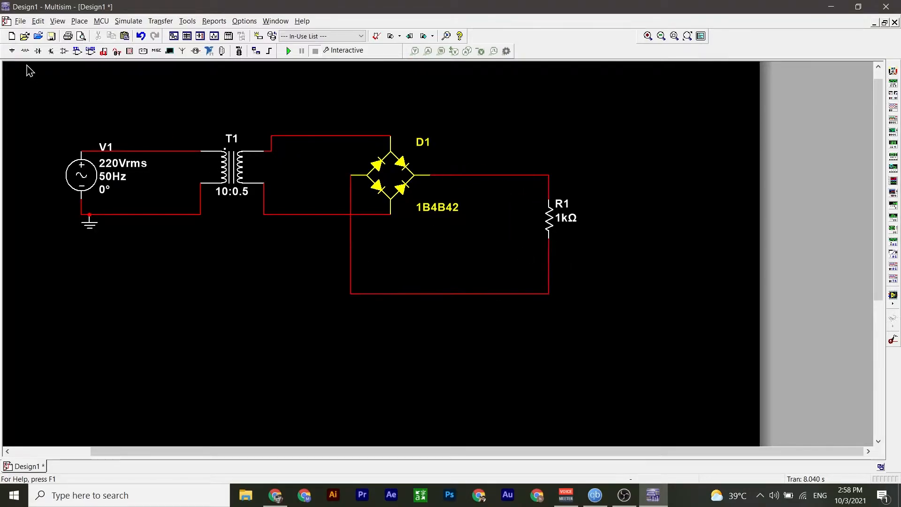
- Place a ground symbol on the lower return wire between the bridge rectifier and resistor R1
click(12, 54)
click(873, 31)
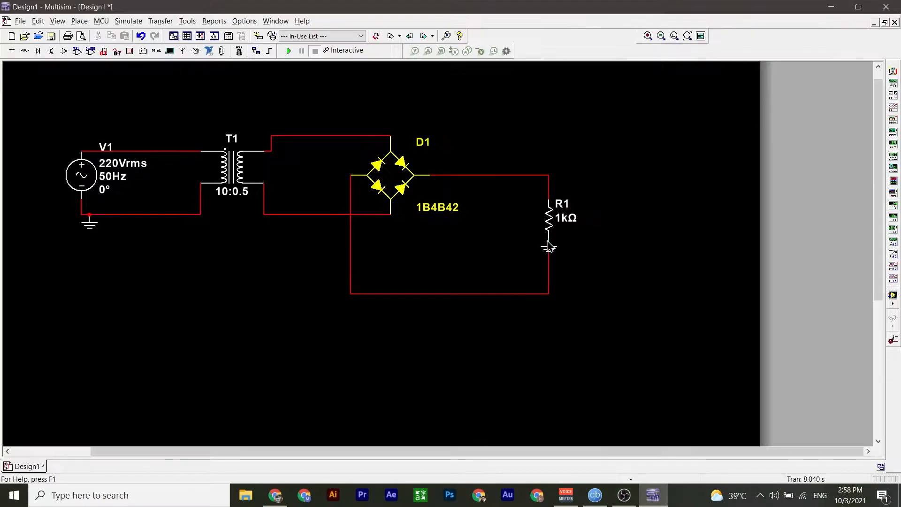
click(453, 295)
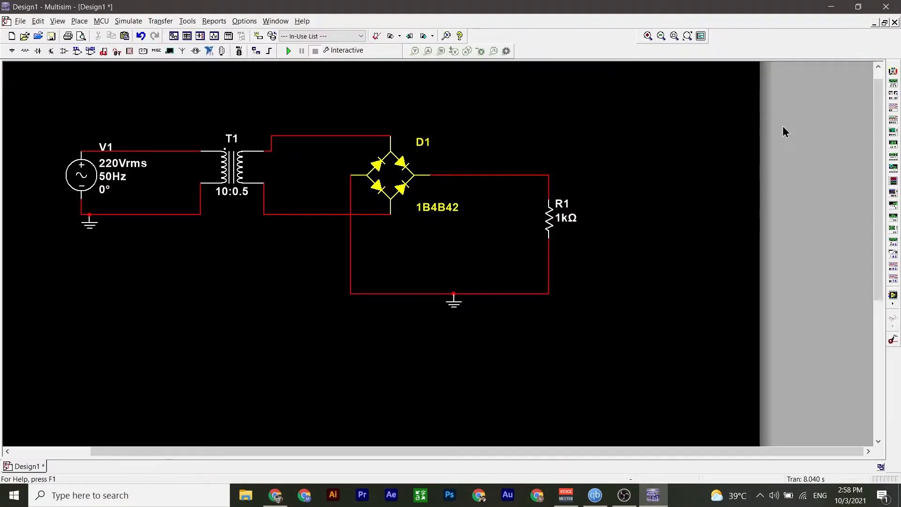
- Place an oscilloscope above the circuit, between the bridge rectifier and resistor R1
click(893, 106)
click(474, 143)
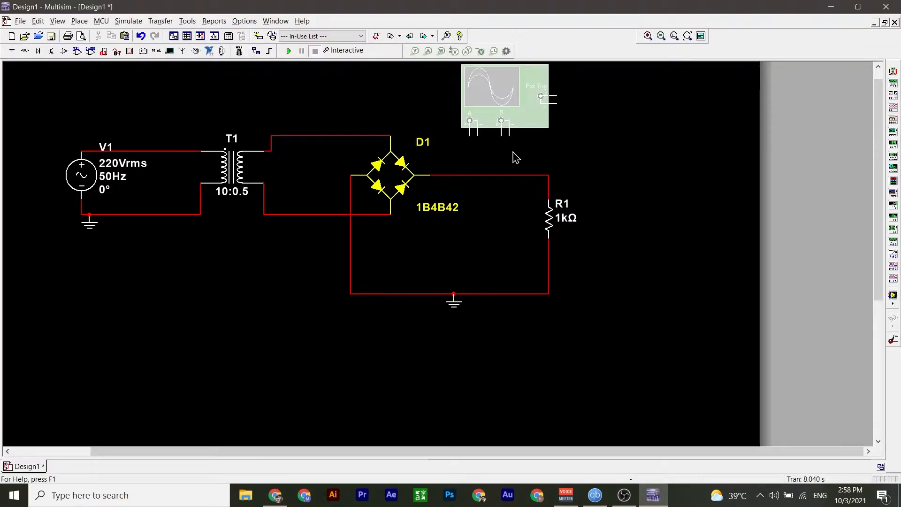
- Try wiring the negative terminals of oscilloscope channels A and B together and delete that wire
scroll(487, 149, up, 4)
click(537, 126)
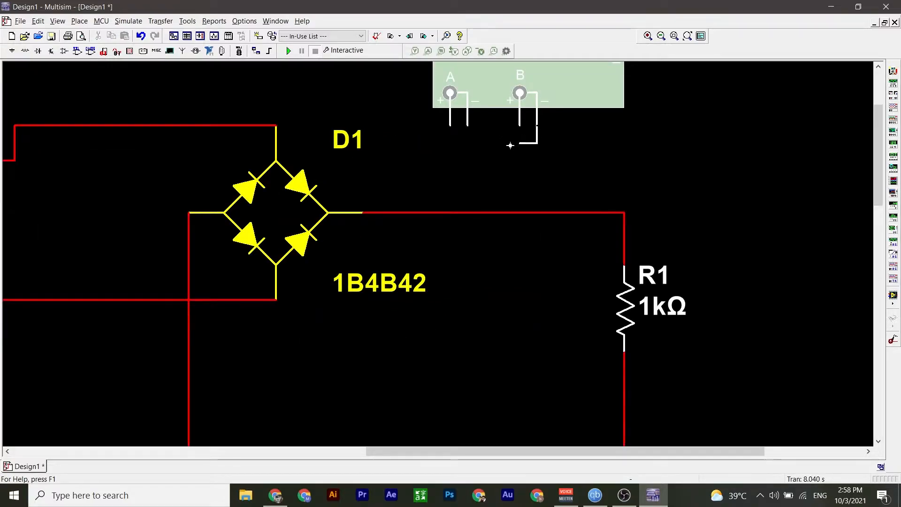
click(467, 125)
click(496, 143)
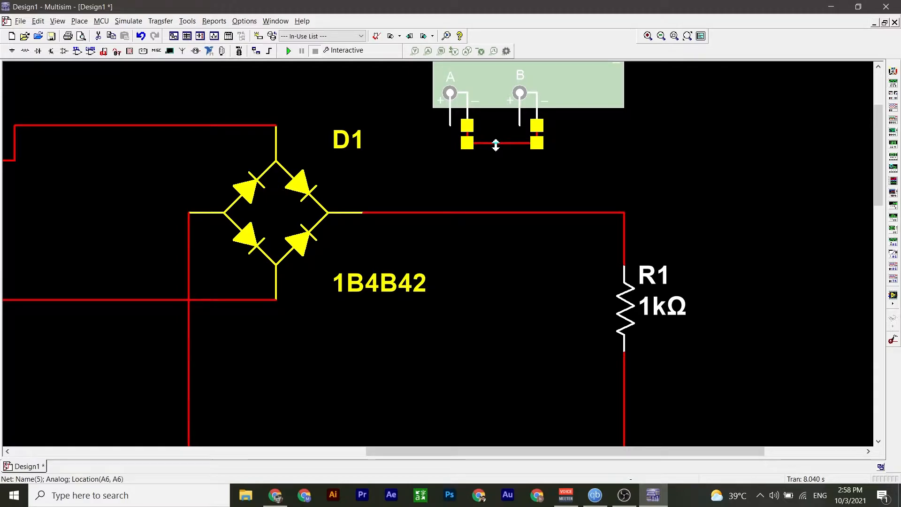
key(Delete)
- Wire oscilloscope channel A across the transformer's secondary, positive to the upper wire and negative to the lower wire
scroll(488, 144, down, 2)
scroll(460, 136, down, 1)
click(370, 146)
click(291, 162)
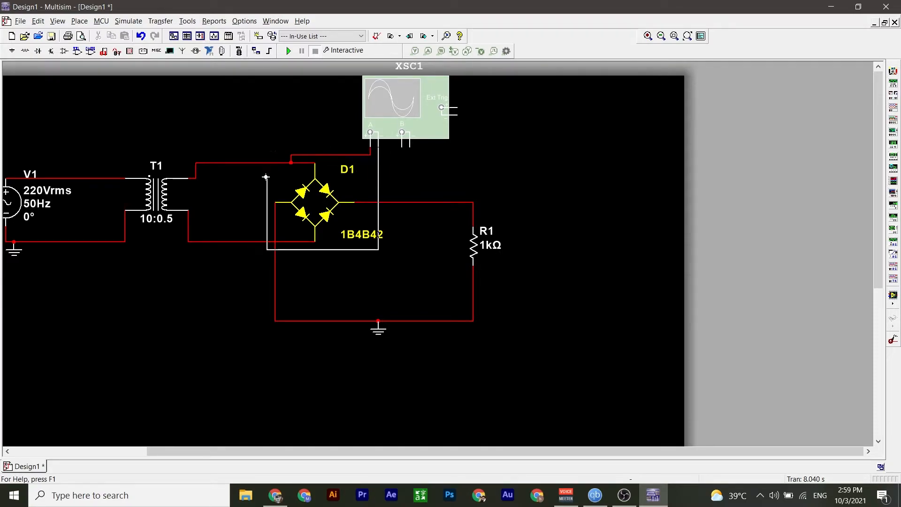
click(235, 242)
- Wire the oscilloscope's channel B positive terminal to the rectifier's output wire and set that net's color to blue
click(401, 146)
click(394, 202)
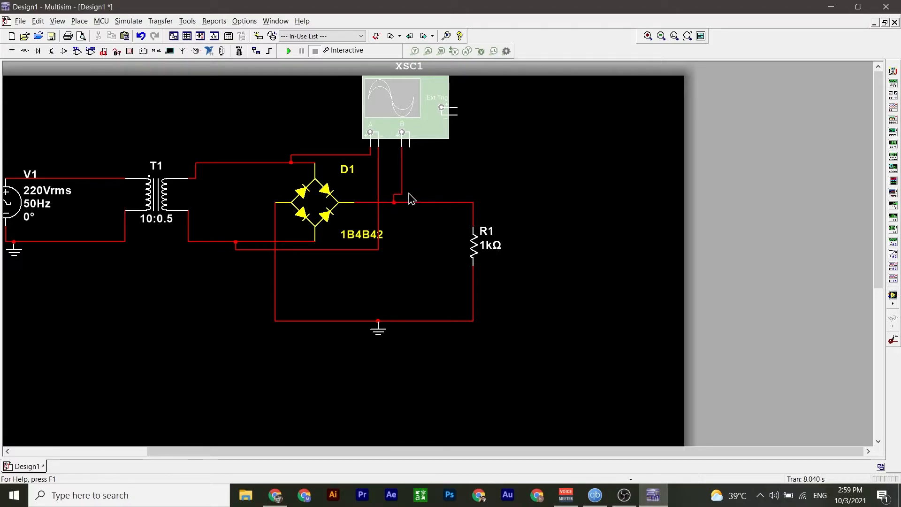
double_click(402, 165)
click(416, 195)
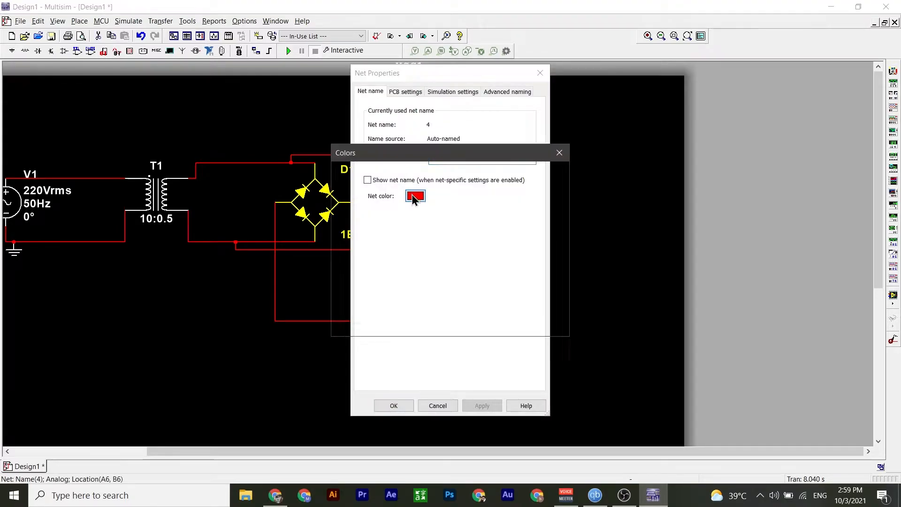
click(413, 220)
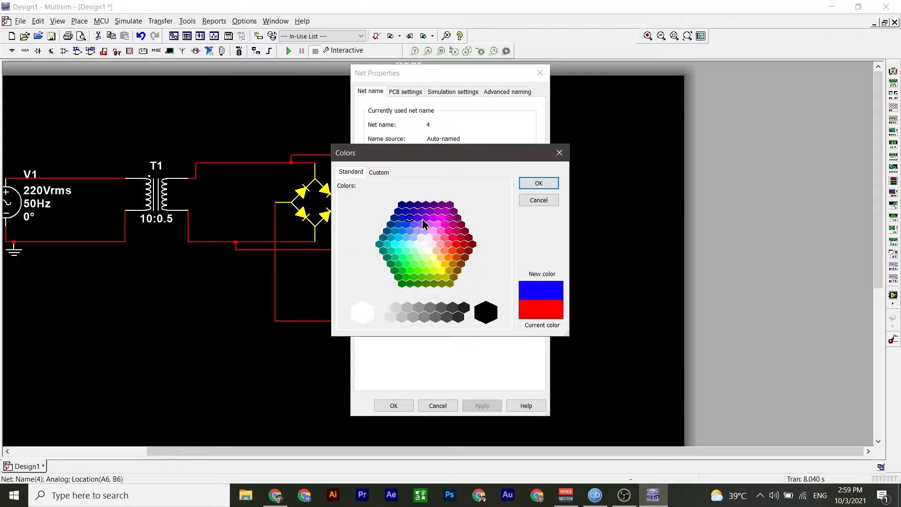
click(538, 183)
click(400, 406)
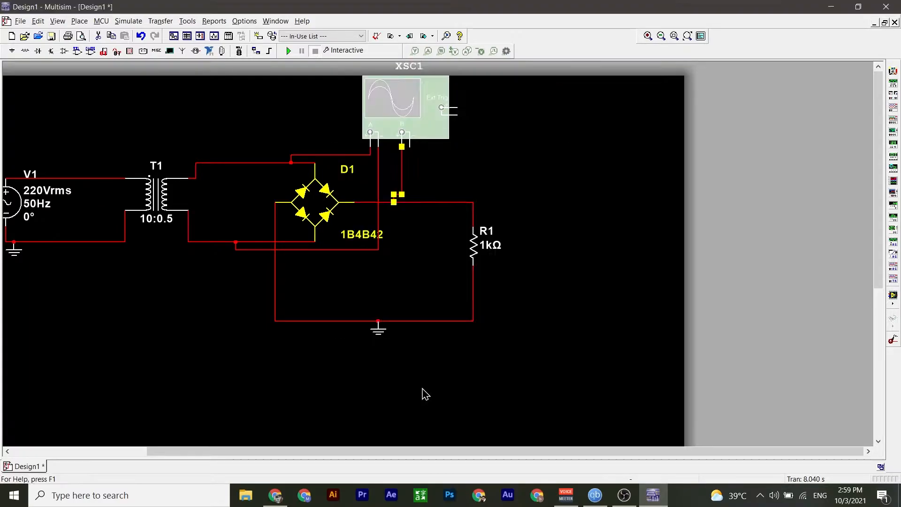
- Wire the oscilloscope's channel B negative terminal to the return wire below resistor R1
click(410, 145)
click(473, 321)
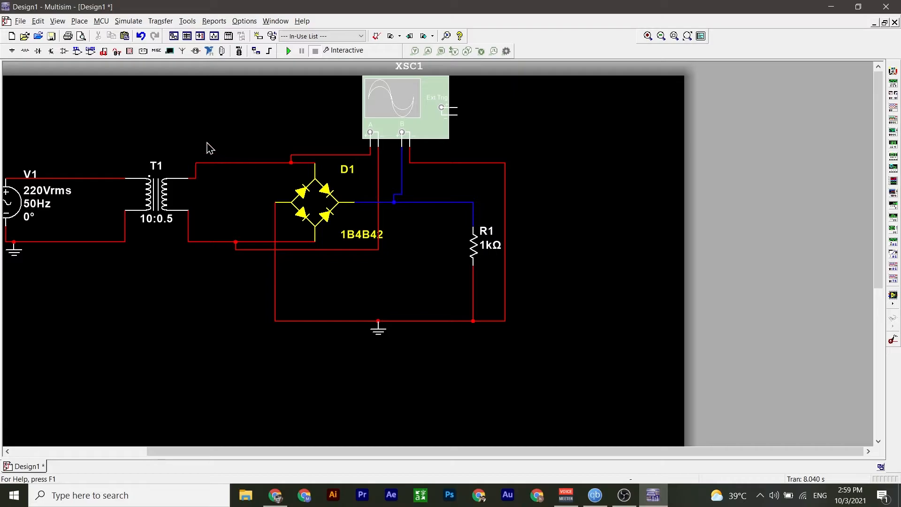
- Run the simulation and display the oscilloscope's waveforms on a reversed background
scroll(213, 141, down, 1)
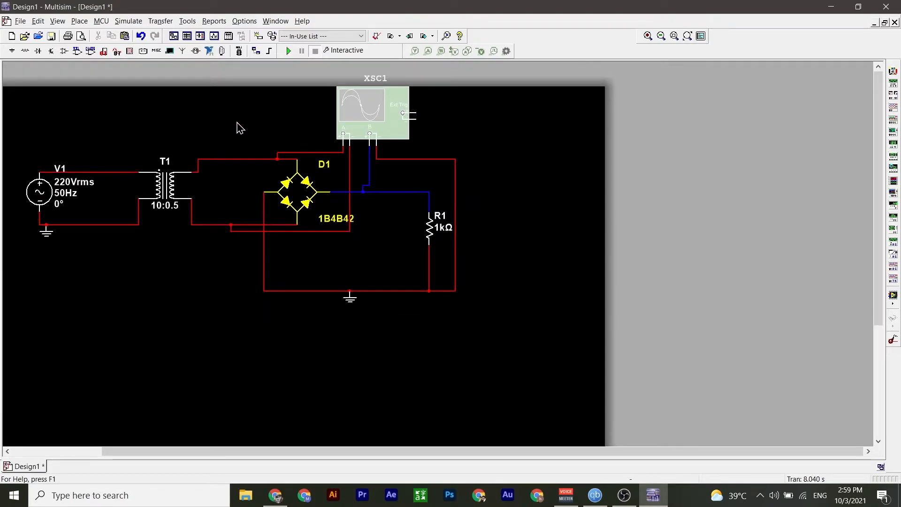
click(288, 51)
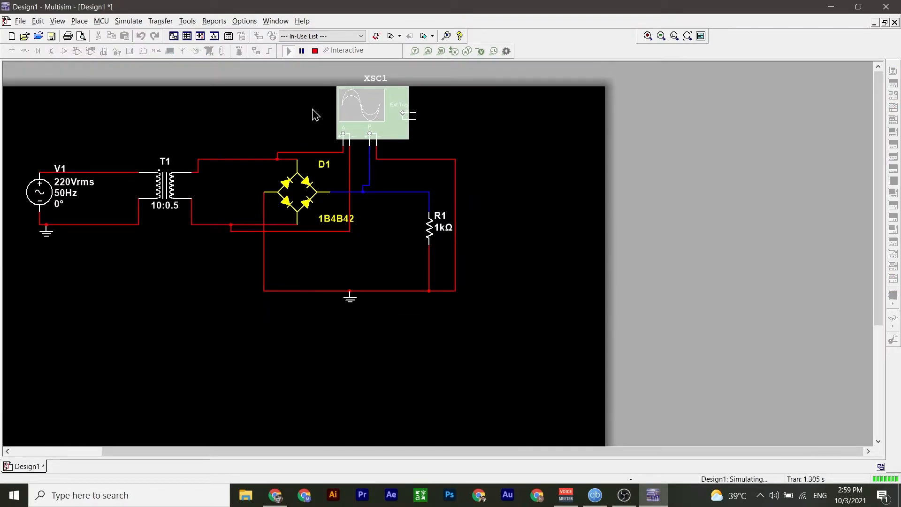
double_click(372, 114)
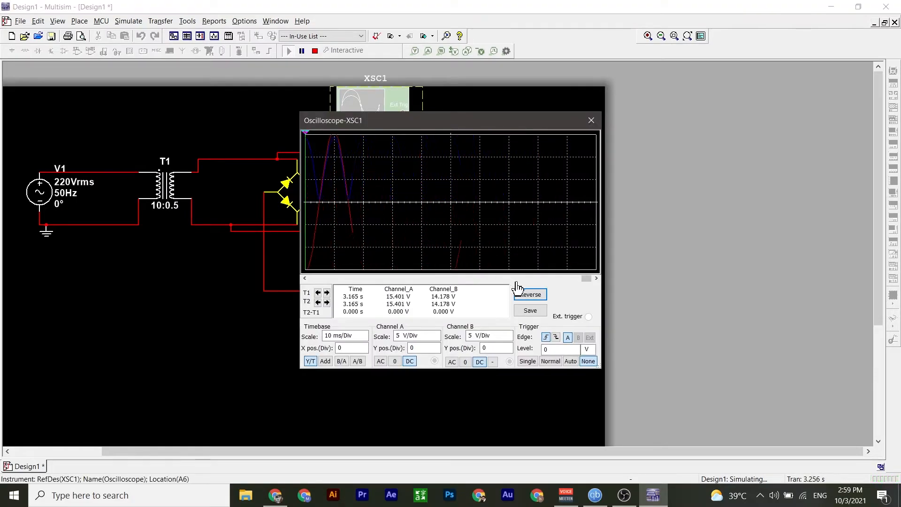
click(529, 296)
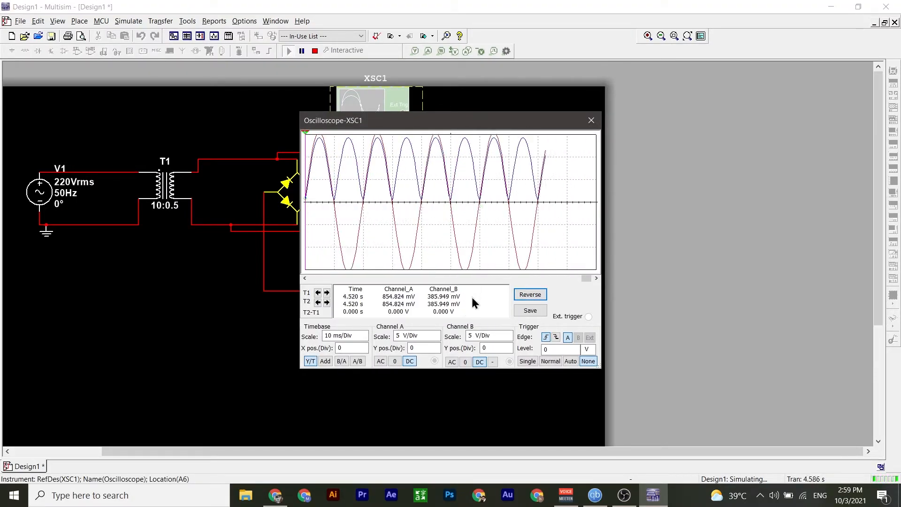
- Pause the simulation at the start of the traces and set channels A and B to 10 V/Div
click(302, 51)
drag(585, 279, 306, 278)
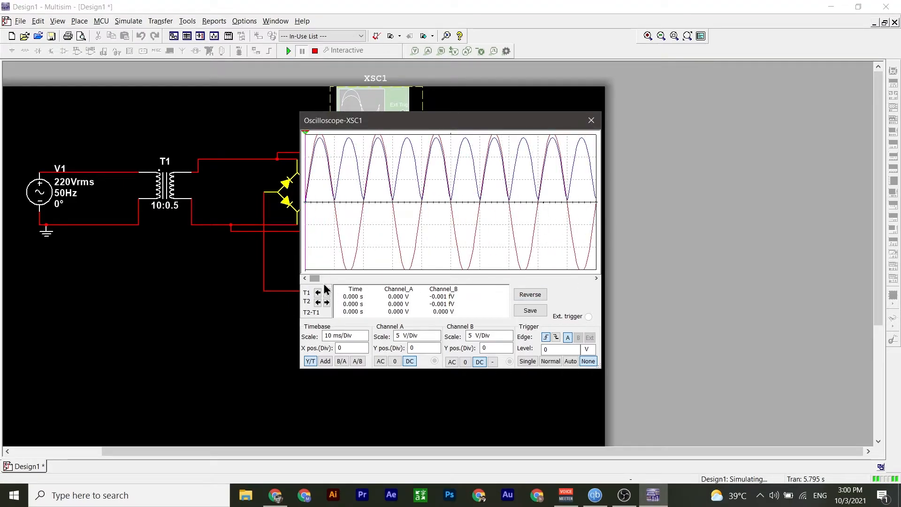
click(414, 335)
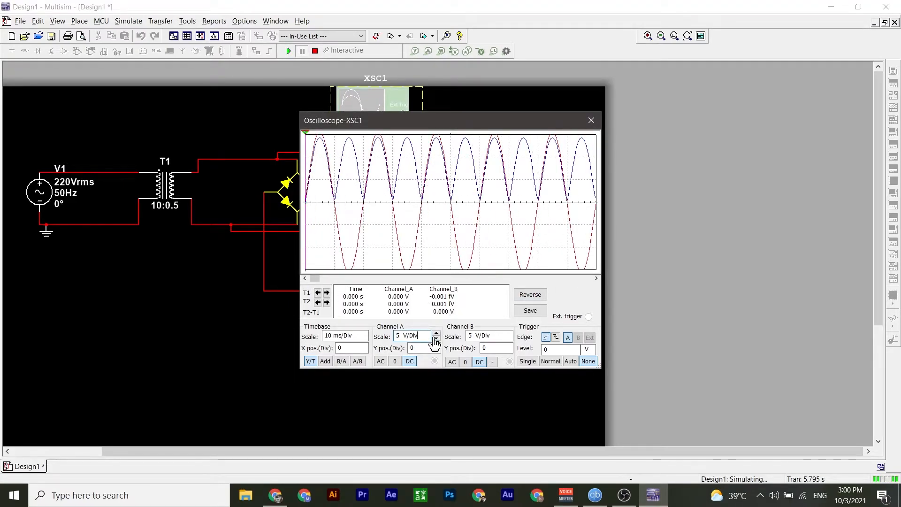
click(436, 333)
click(501, 335)
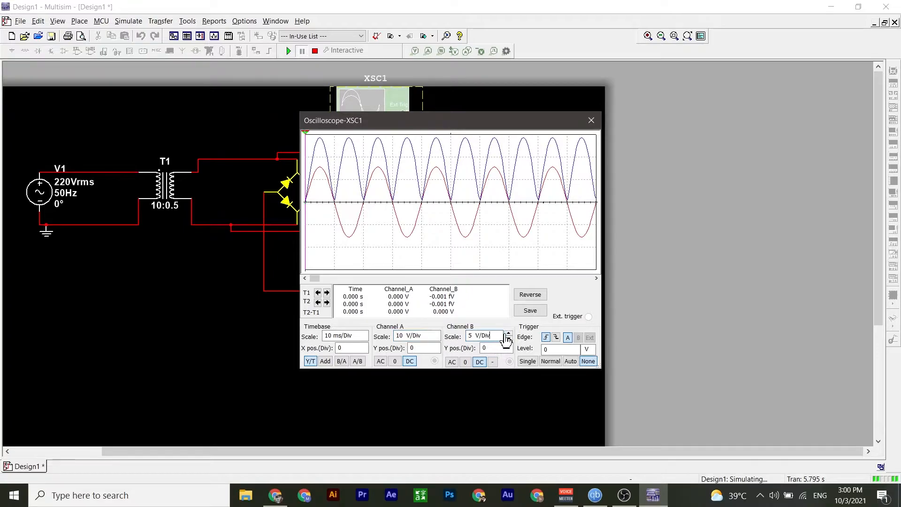
click(507, 333)
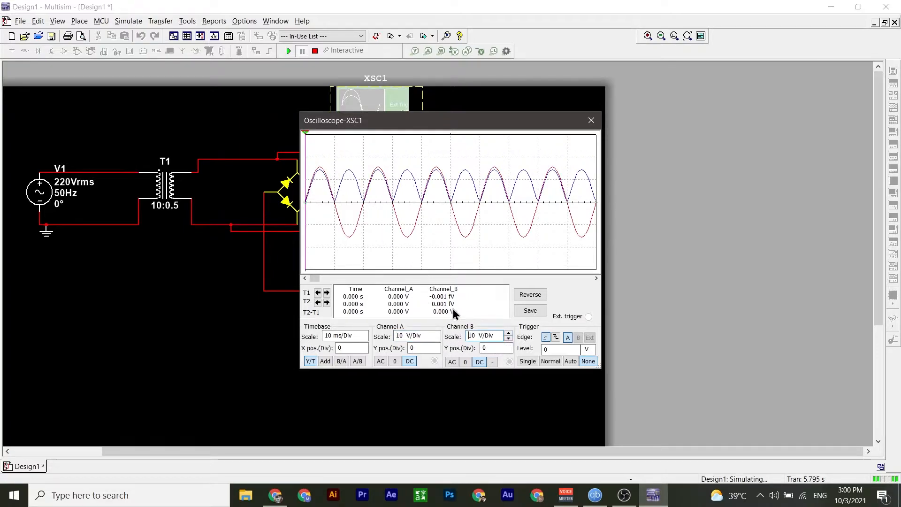
- Set oscilloscope channel B's Y position to -3 divisions to separate its trace from channel A
click(505, 348)
click(509, 351)
click(508, 351)
click(509, 351)
click(508, 351)
click(509, 351)
click(508, 351)
click(509, 351)
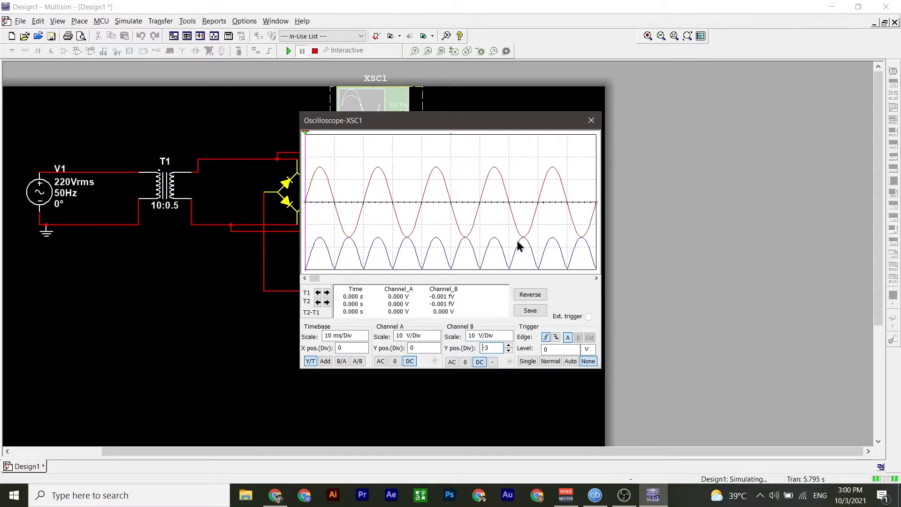
- Stop the simulation and delete the oscilloscope along with its wires
key(Delete)
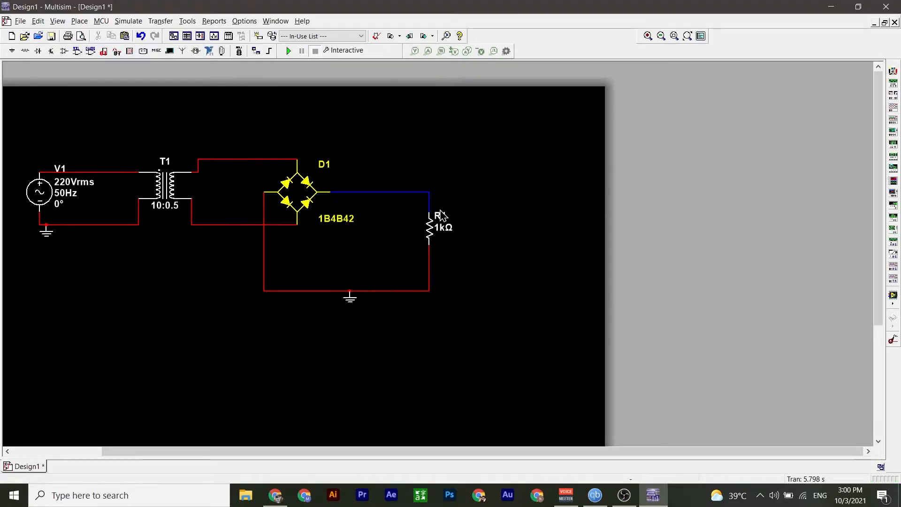
- Compare the CAPACITOR and INDUCTOR families in the Basic component group
click(25, 51)
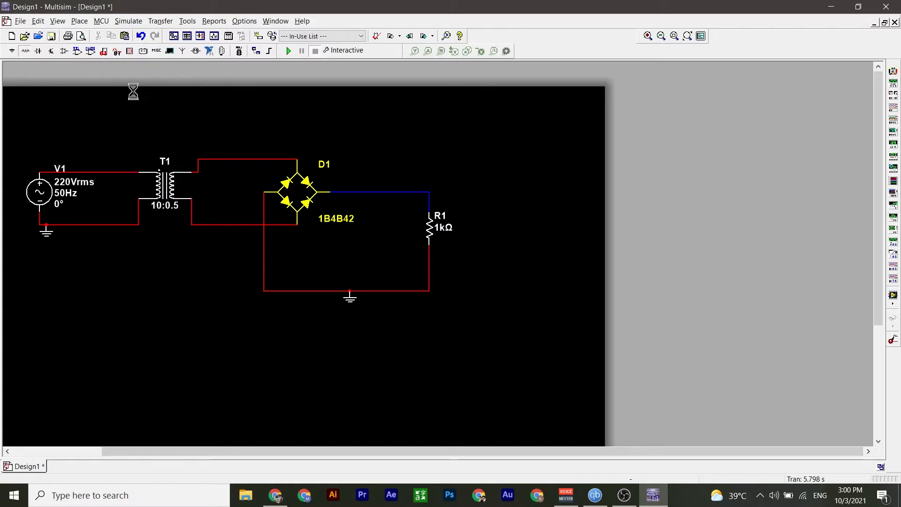
click(38, 208)
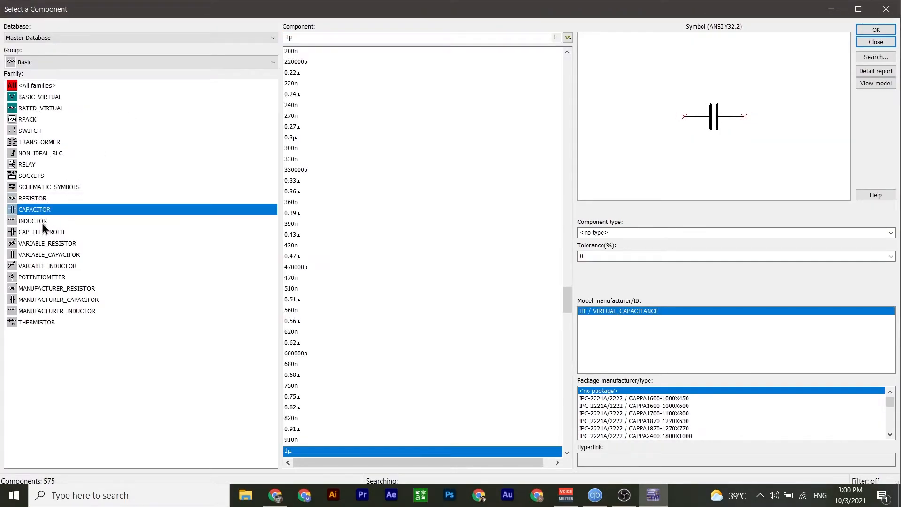
click(43, 224)
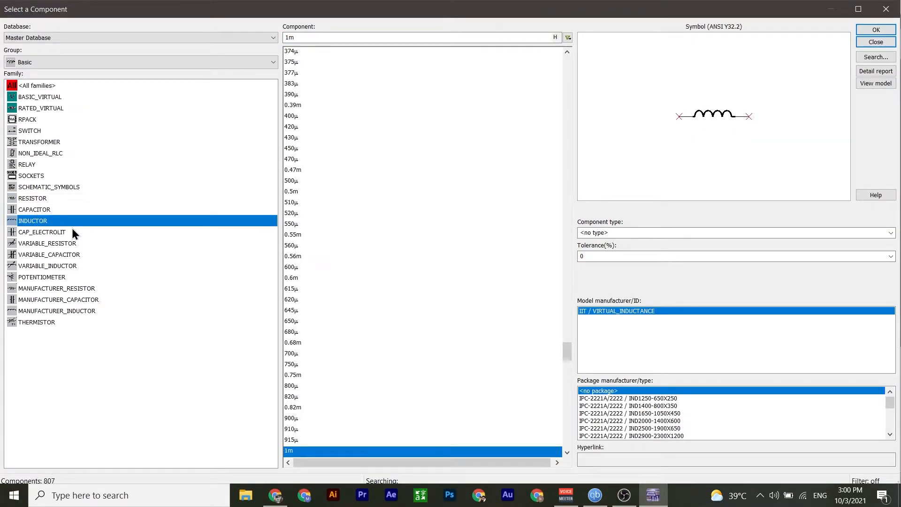
click(36, 211)
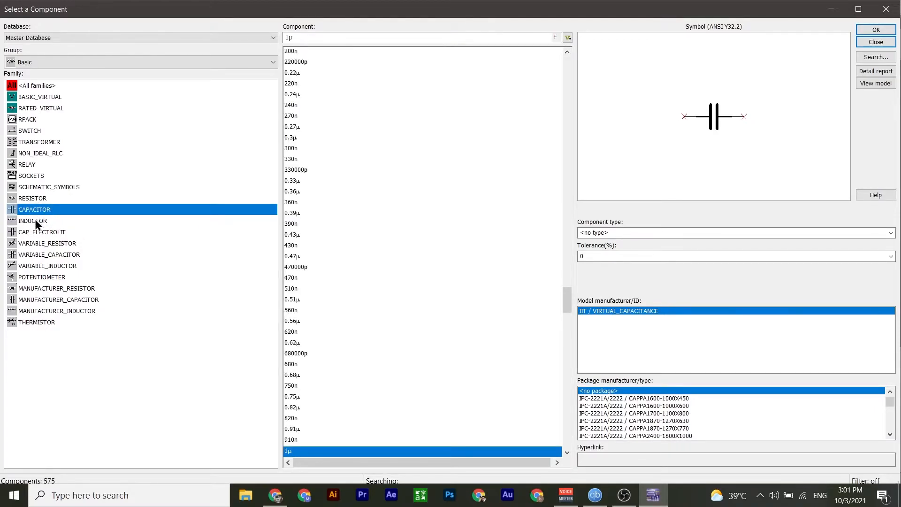
click(37, 225)
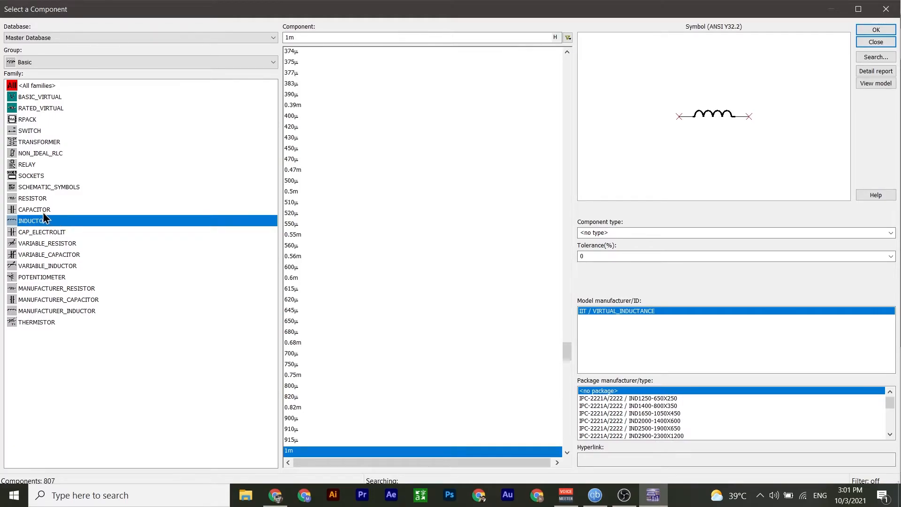
click(42, 211)
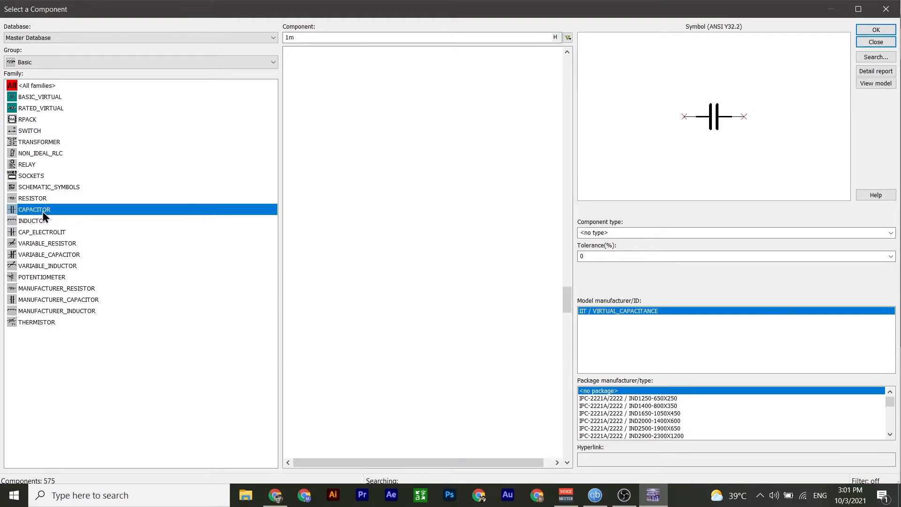
click(38, 223)
click(37, 212)
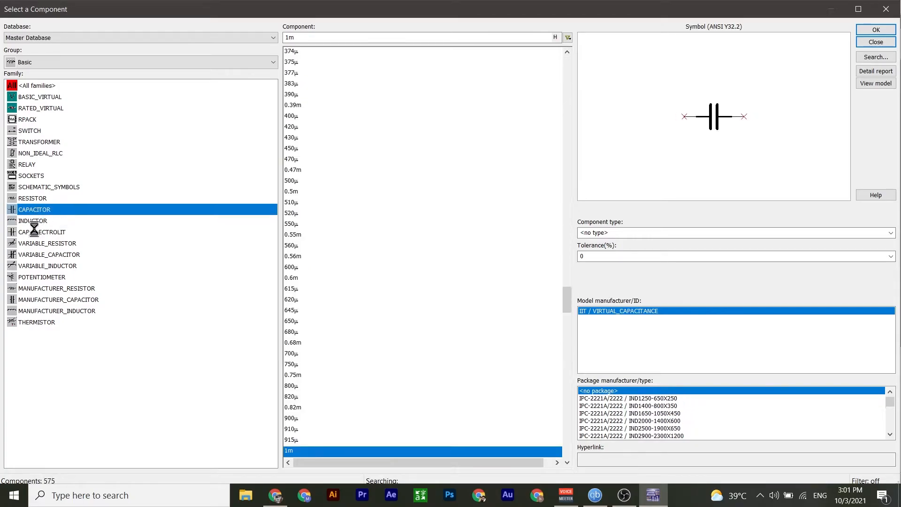
- Place two 30 pF variable capacitors and a 10 uH variable inductor in free space around the lower return wire
click(51, 254)
click(53, 264)
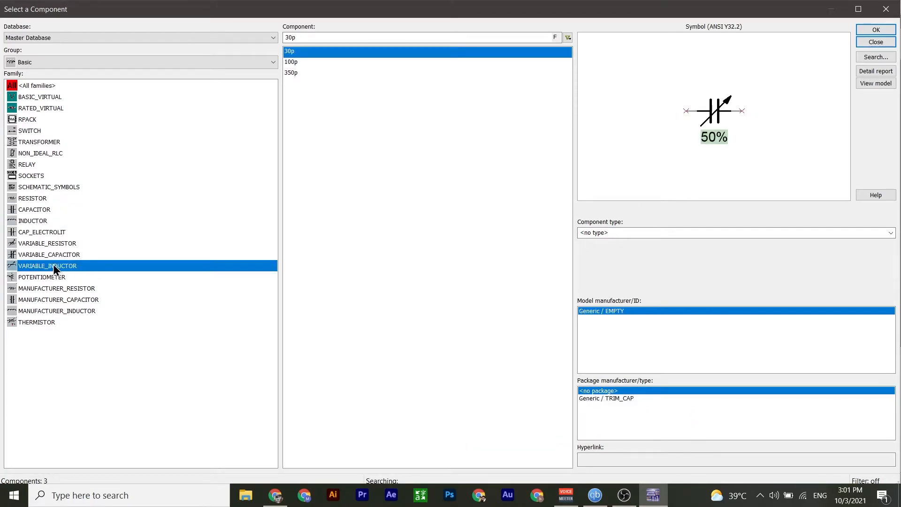
click(60, 256)
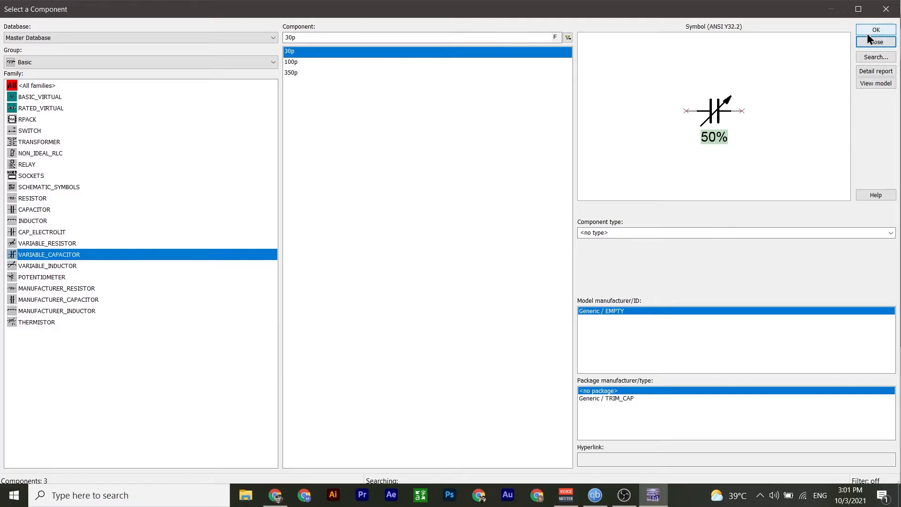
click(866, 34)
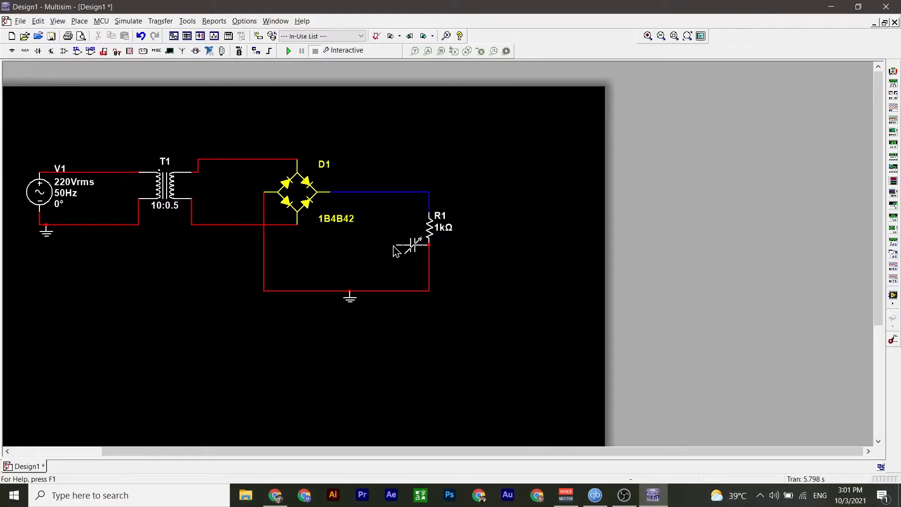
click(311, 252)
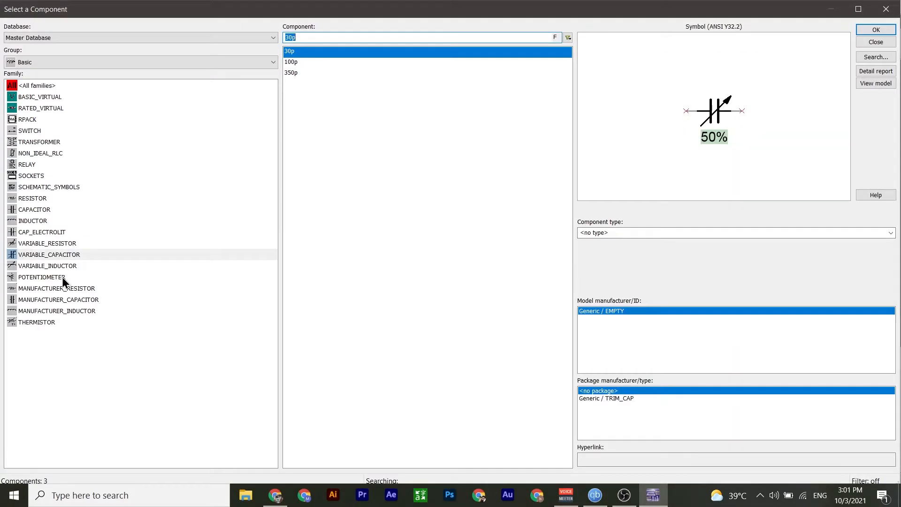
click(56, 265)
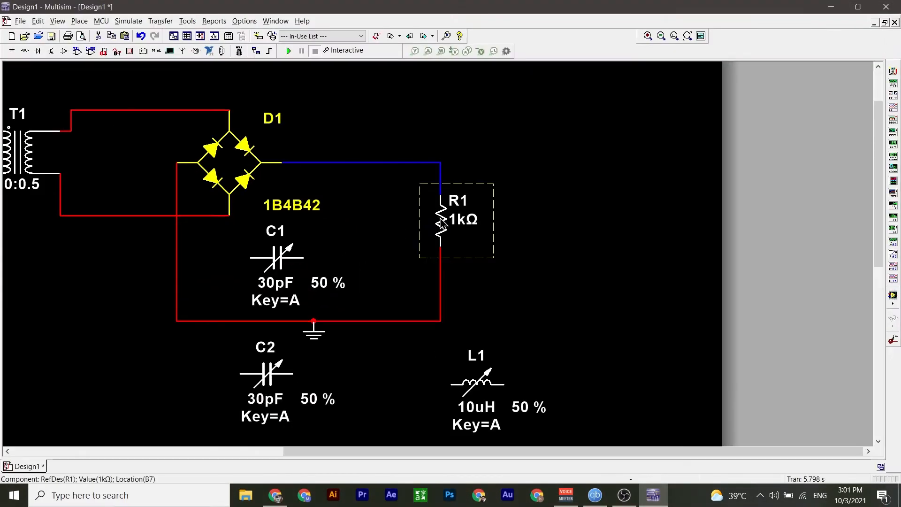
- Move resistor R1 farther right from the bridge rectifier and shift the entire circuit down and left on the sheet
drag(441, 223, 638, 223)
scroll(535, 262, down, 3)
drag(618, 188, 176, 354)
drag(409, 232, 318, 293)
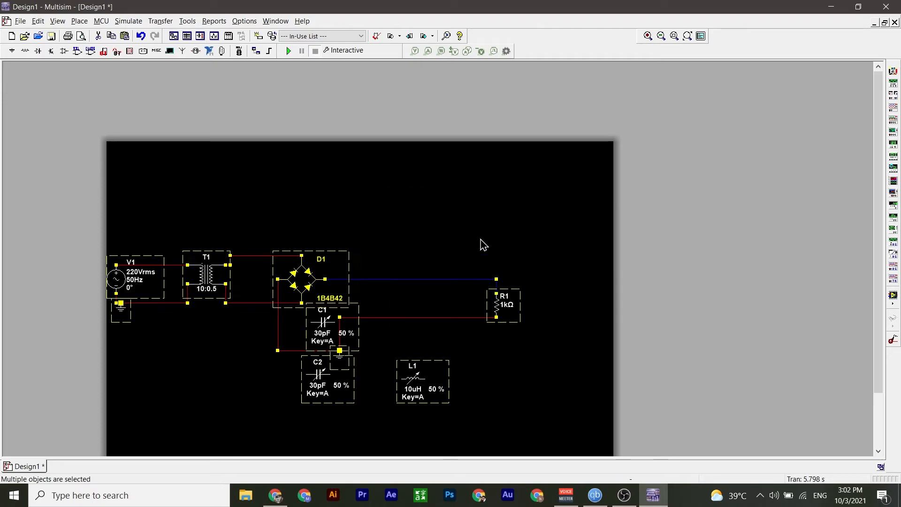
click(463, 264)
scroll(431, 328, up, 2)
- Rotate capacitor C1 upright beneath the rectifier's output wire and delete the return wire at resistor R1's lower end
right_click(247, 314)
click(275, 128)
drag(248, 308, 279, 276)
click(328, 304)
key(Delete)
- Insert variable inductor L1 in series on the output wire between C1 and resistor R1
click(405, 407)
drag(405, 406, 365, 240)
mouse_move(365, 241)
mouse_down()
mouse_move(366, 233)
mouse_move(366, 243)
mouse_up()
- Rotate capacitor C2 upright and place it beneath the output wire between inductor L1 and resistor R1
drag(243, 400, 475, 263)
key(ctrl+r)
click(477, 280)
key(Escape)
- Move the ground symbol down and delete the remaining return wire from the bridge rectifier
drag(281, 369, 289, 408)
click(221, 399)
key(Delete)
- Wire the bridge rectifier's left terminal to the lower end of resistor R1
click(279, 296)
key(Escape)
click(176, 240)
click(541, 303)
- Wire the lower ends of C2 and C1 to the return wire and attach the ground symbol to that wire
click(477, 280)
click(478, 374)
click(280, 295)
click(279, 374)
drag(288, 407, 294, 383)
click(400, 418)
- Move capacitor C2 slightly down and relocate the 1B4B42 label to clear space below the bridge rectifier
drag(476, 267, 471, 326)
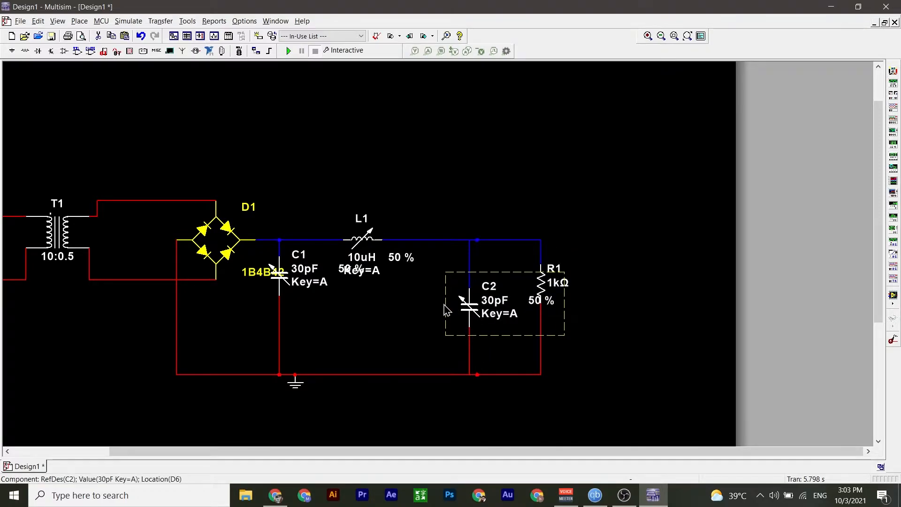
drag(278, 274, 285, 313)
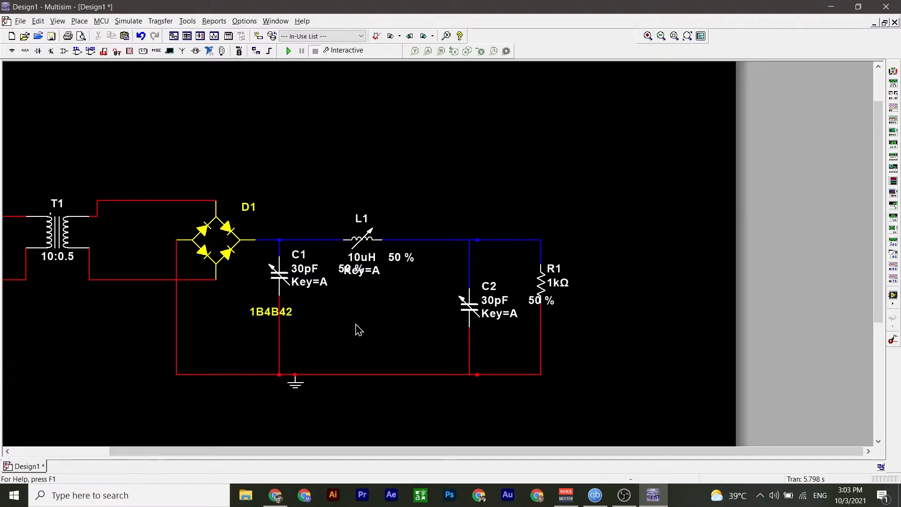
double_click(275, 316)
key(Escape)
drag(267, 315, 220, 314)
- Move capacitor C1 slightly down so its labels clear those of inductor L1
click(277, 284)
drag(278, 291, 279, 292)
click(342, 338)
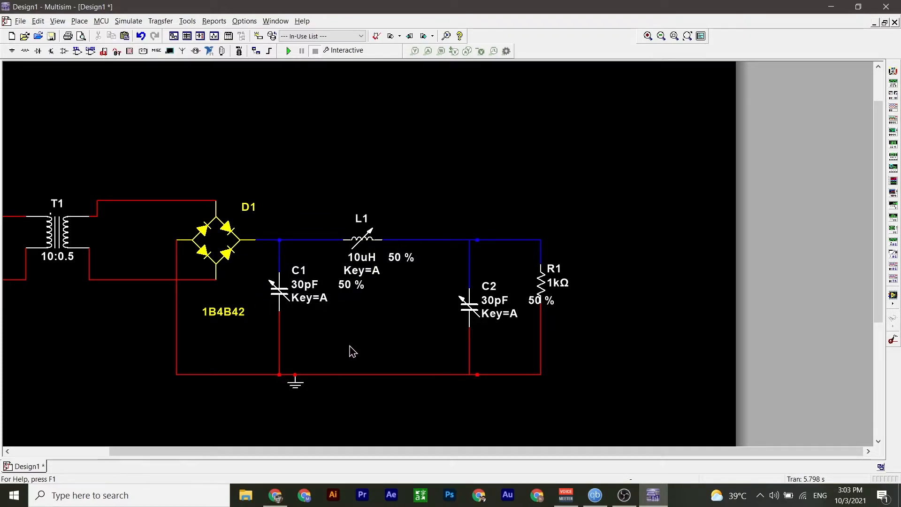
- Place an oscilloscope above the filter circuit and wire channel A across the two transformer secondary wires feeding the bridge rectifier
mouse_move(446, 298)
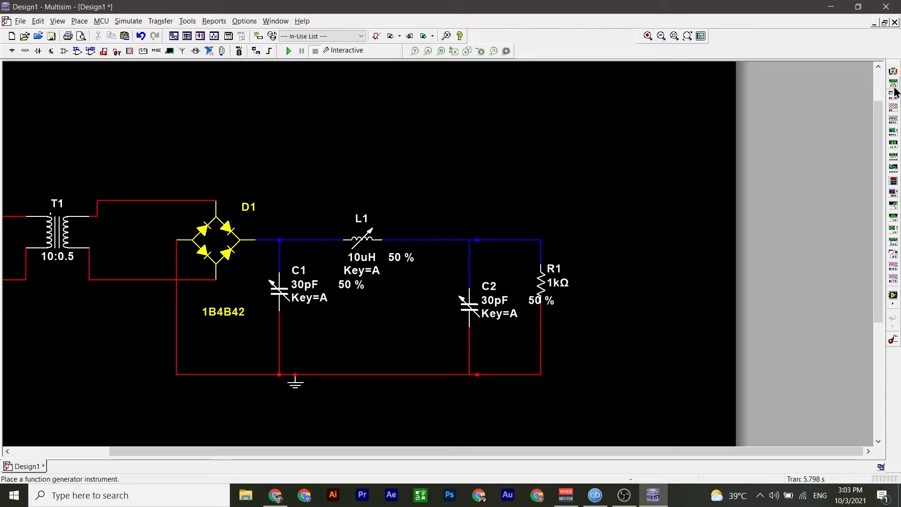
click(892, 119)
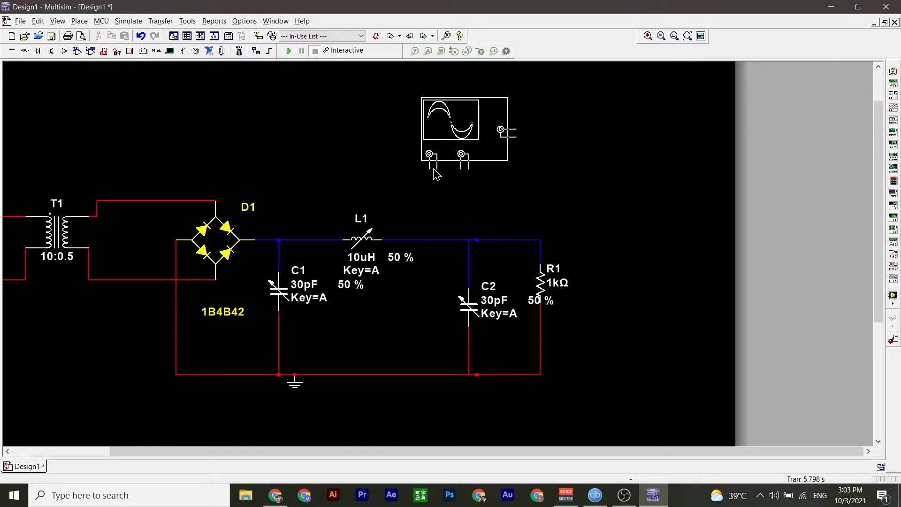
click(434, 173)
click(429, 169)
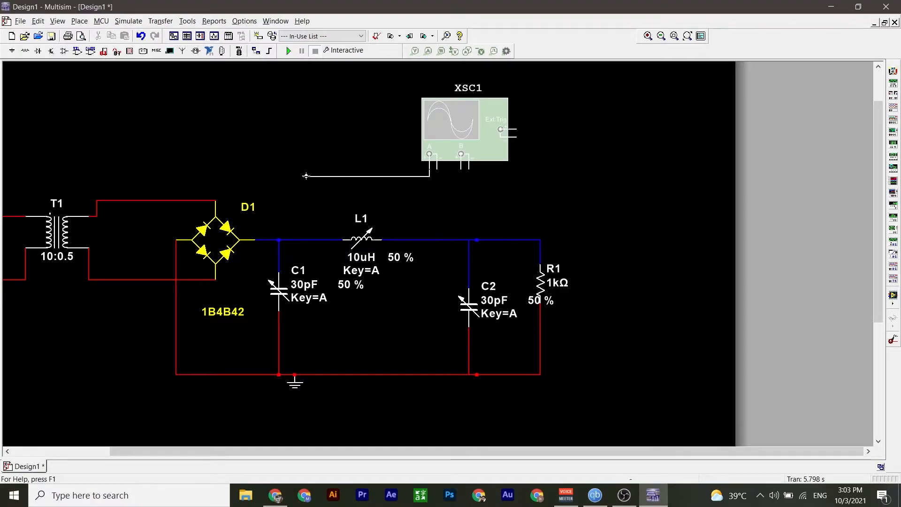
click(160, 201)
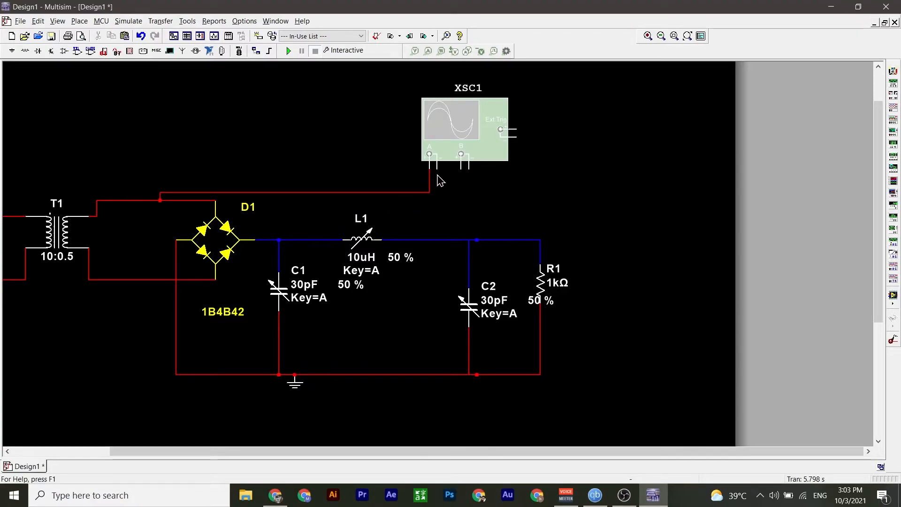
click(436, 168)
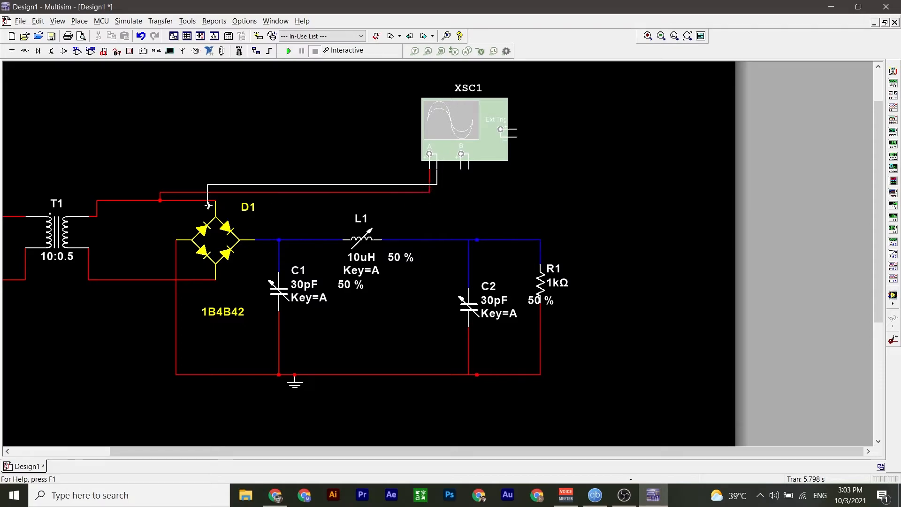
key(Escape)
click(125, 281)
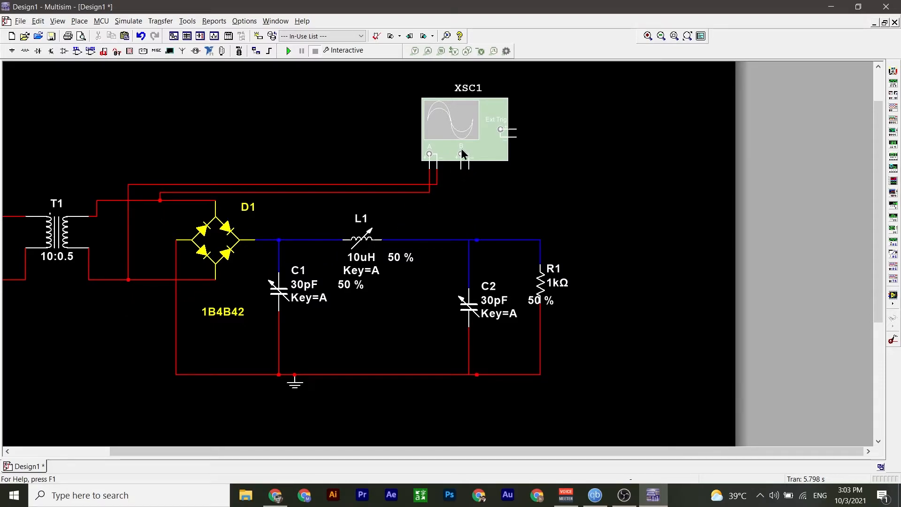
- Wire oscilloscope channel B's positive terminal to the filter output wire after L1 and its negative terminal to the return wire
click(462, 168)
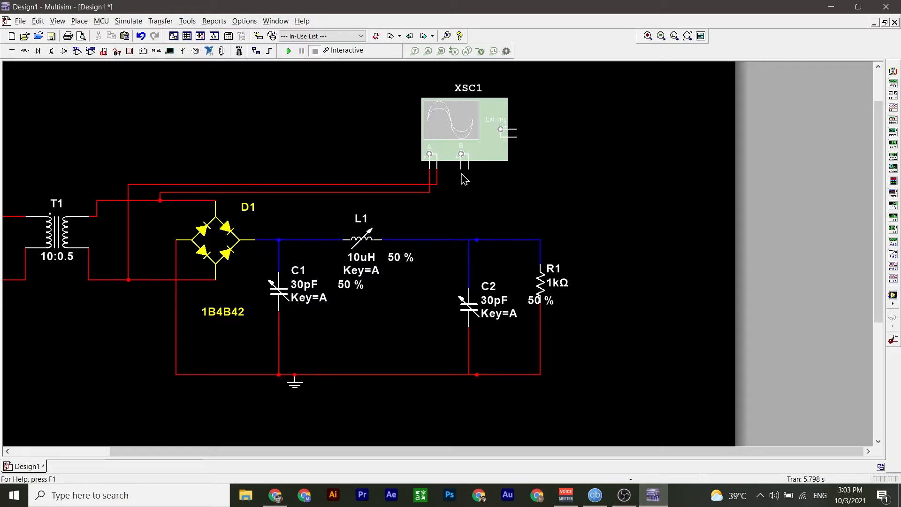
click(461, 240)
click(469, 167)
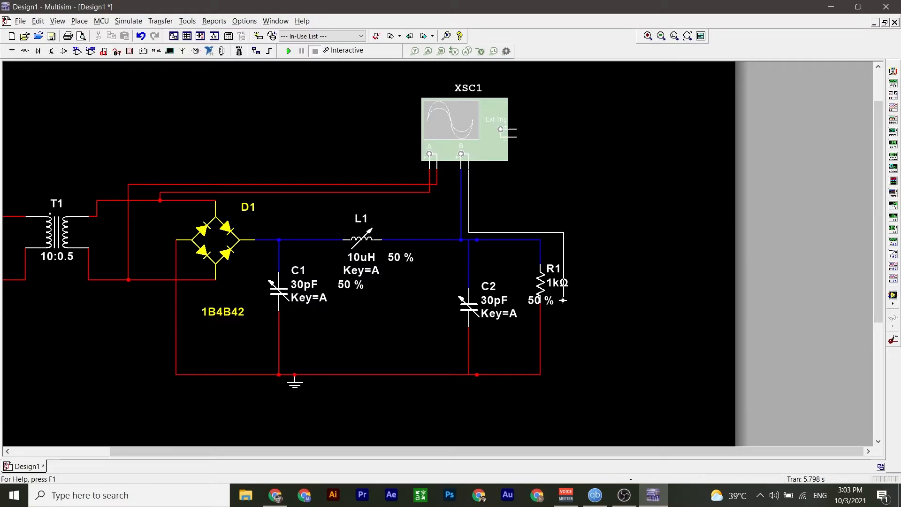
click(452, 374)
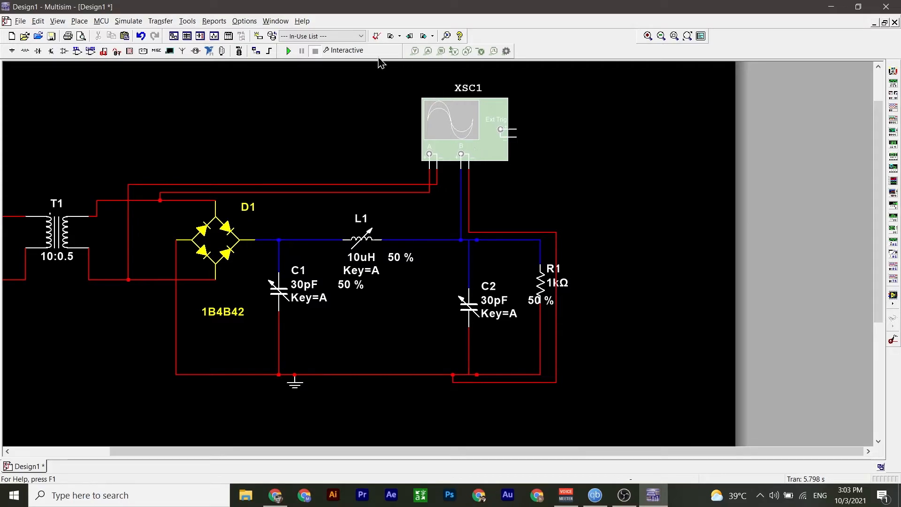
- Run the simulation, open the oscilloscope display and move it clear of the filter components
click(289, 50)
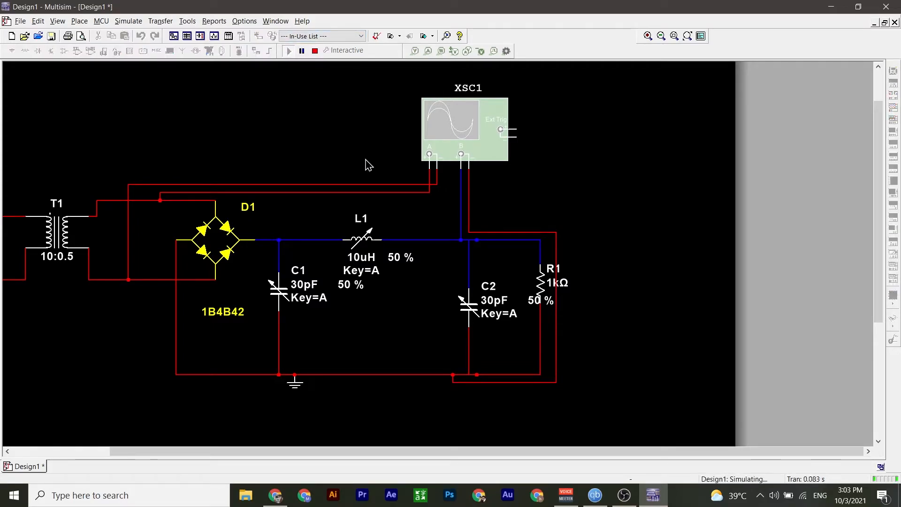
double_click(464, 132)
click(530, 294)
drag(509, 127, 755, 89)
drag(610, 86, 625, 66)
- Raise the adjustable settings of capacitor C1, inductor L1 and capacitor C2 to 100% while the simulation runs
mouse_move(277, 287)
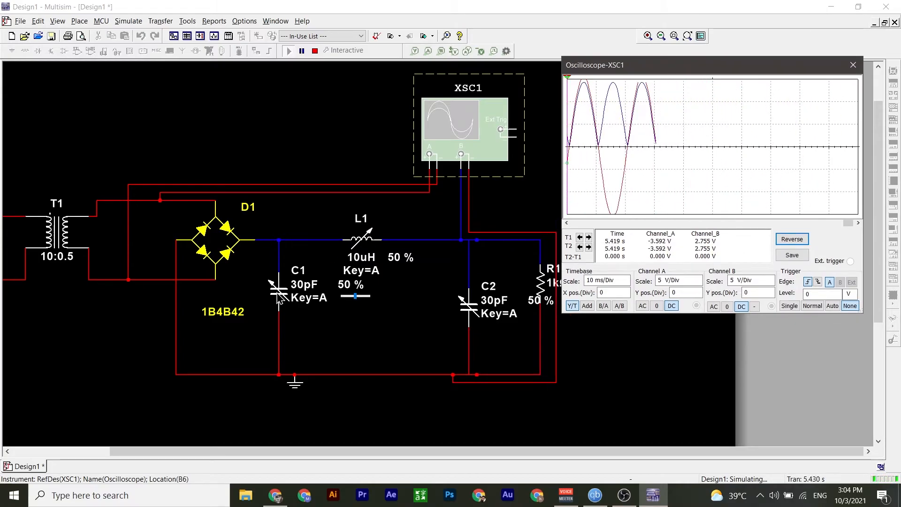
drag(355, 296, 369, 300)
mouse_move(378, 258)
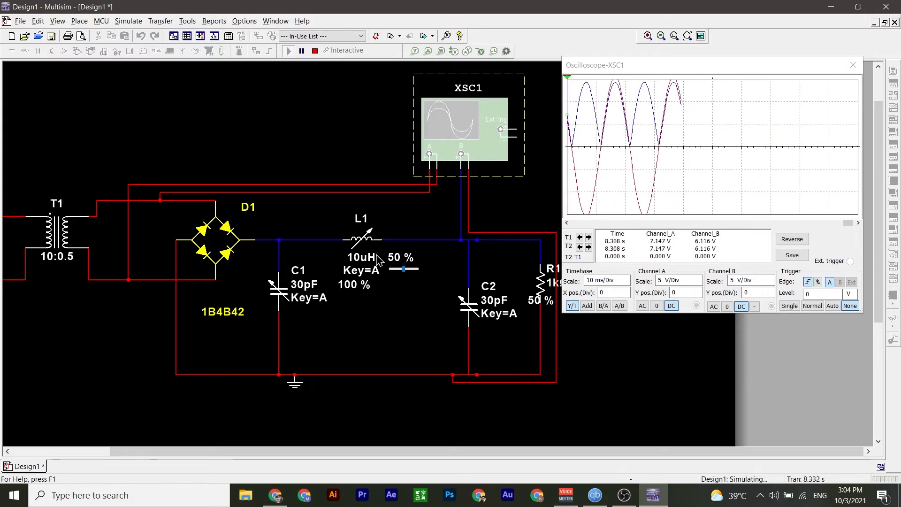
drag(403, 269, 419, 269)
mouse_move(509, 317)
click(539, 313)
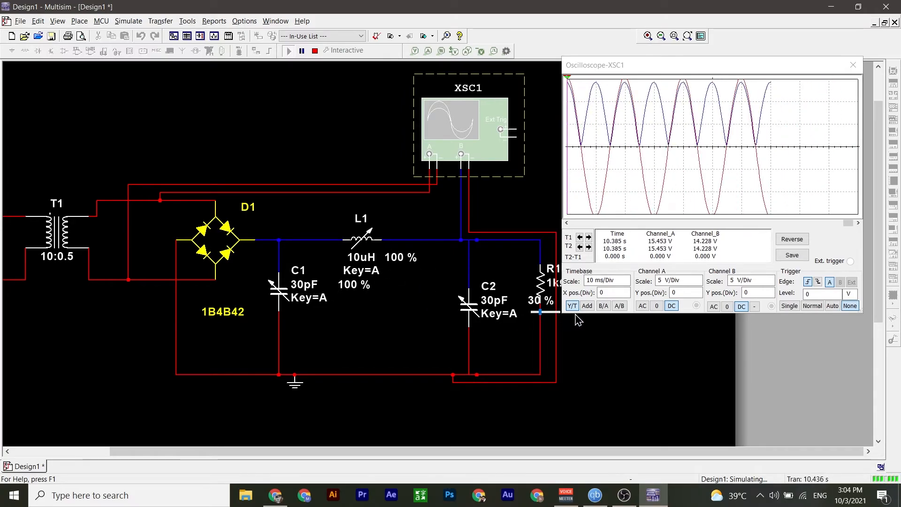
drag(540, 313, 563, 322)
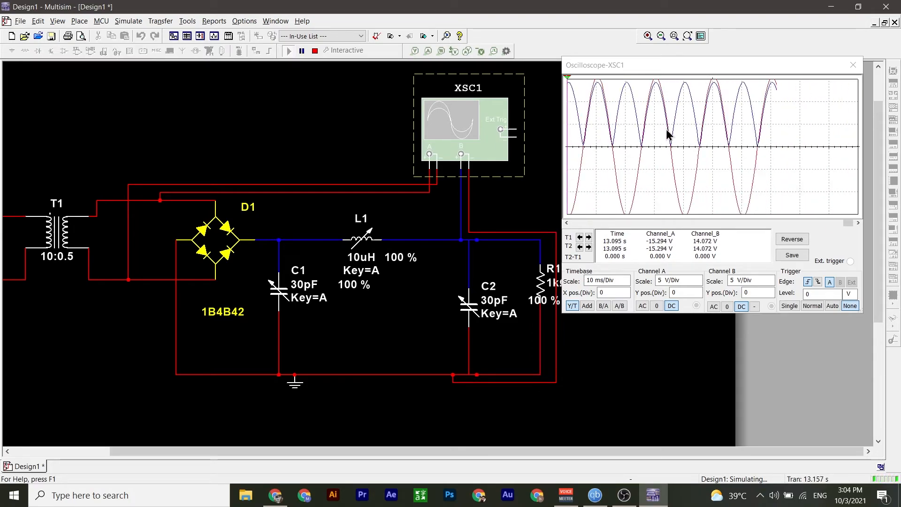
- Set the capacitance of variable capacitor C1 to 220 F
double_click(294, 284)
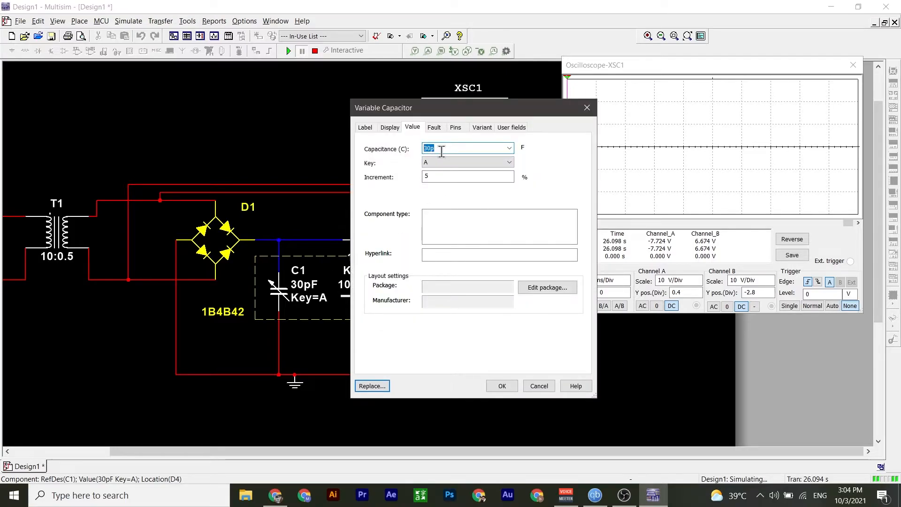
text(220)
drag(464, 100, 106, 102)
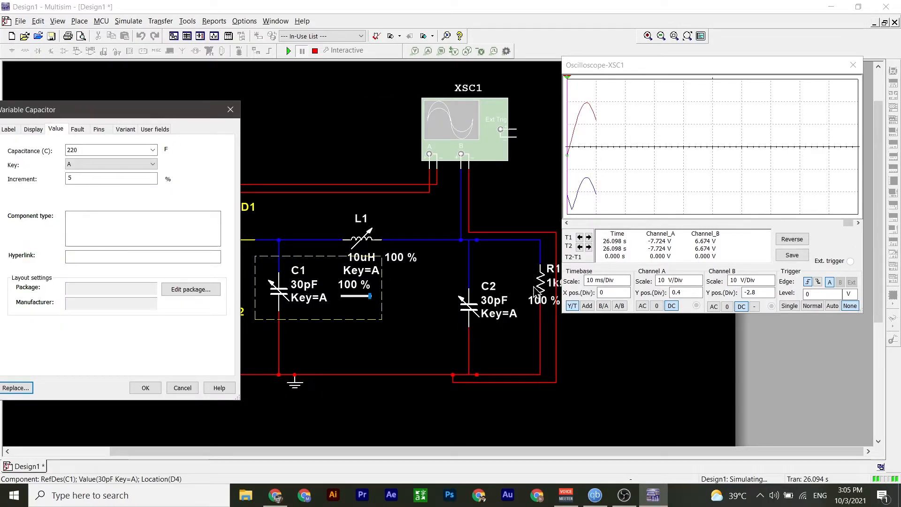
drag(152, 112, 291, 110)
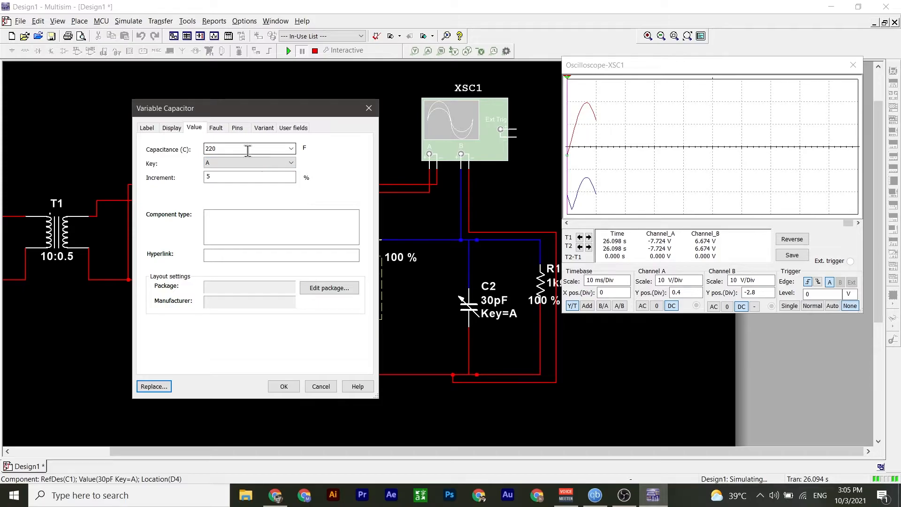
click(284, 390)
click(597, 268)
- Set the capacitance of variable capacitor C2 to 220 F
double_click(471, 302)
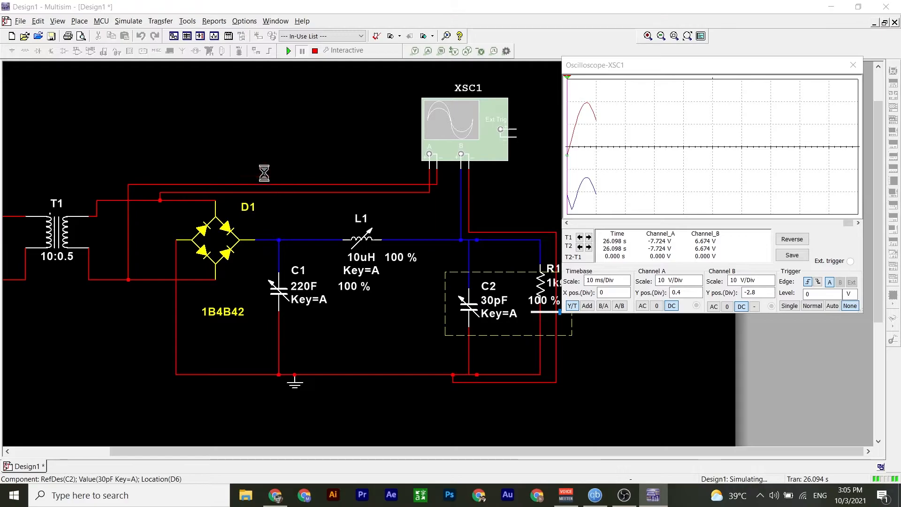
text(22)
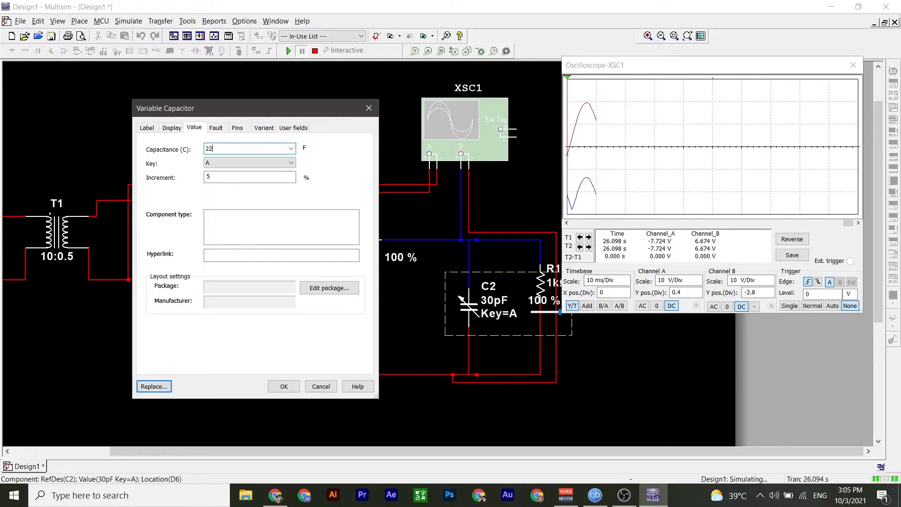
text(0)
click(287, 384)
click(602, 268)
- Stop the simulation and set the inductance of variable inductor L1 to 4 mH
click(315, 51)
double_click(359, 238)
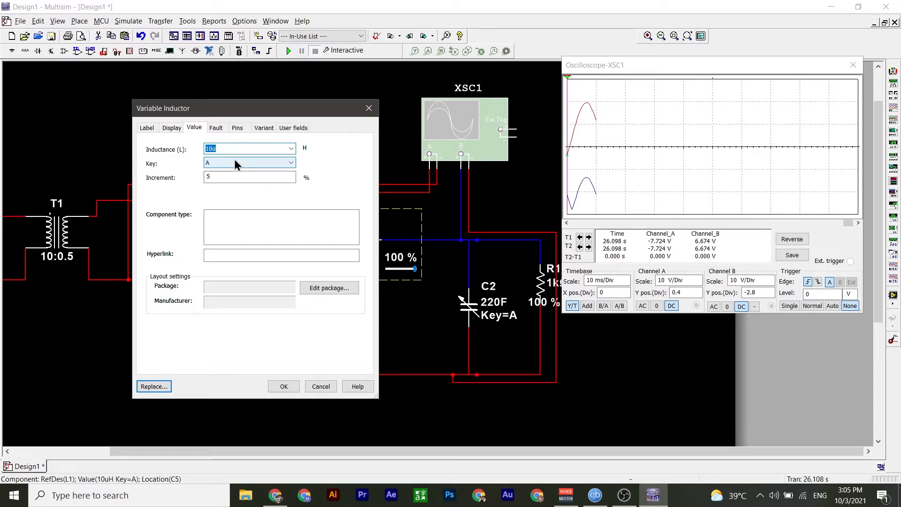
text(4m)
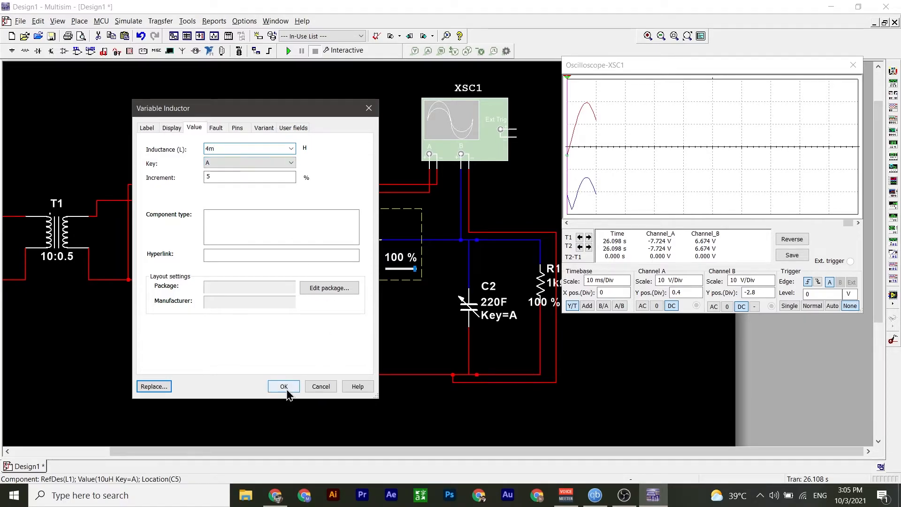
click(283, 386)
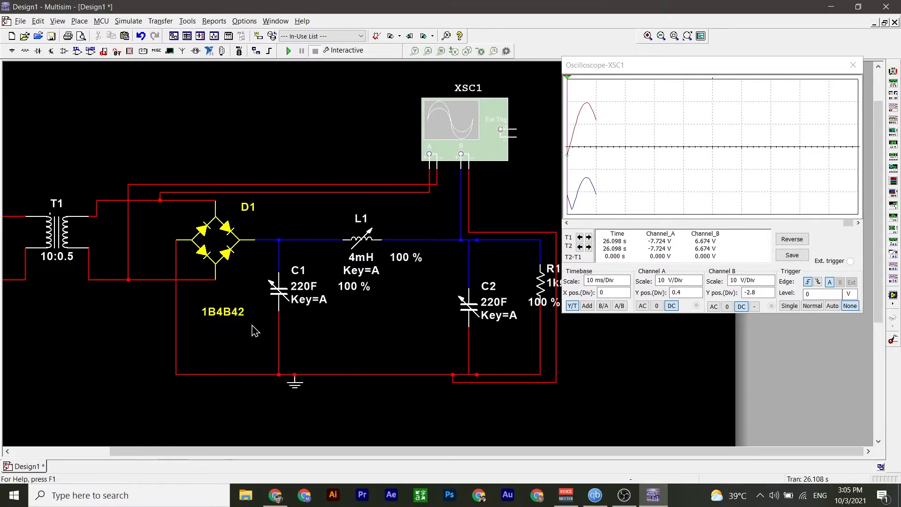
- Correct the capacitance of C1 and C2 to 220 µF each by adding the micro prefix (220u)
mouse_move(399, 237)
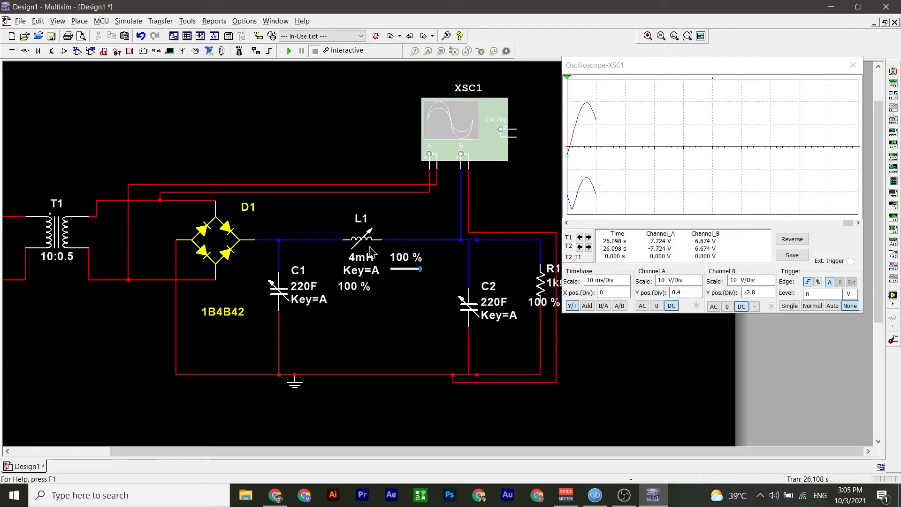
mouse_move(503, 318)
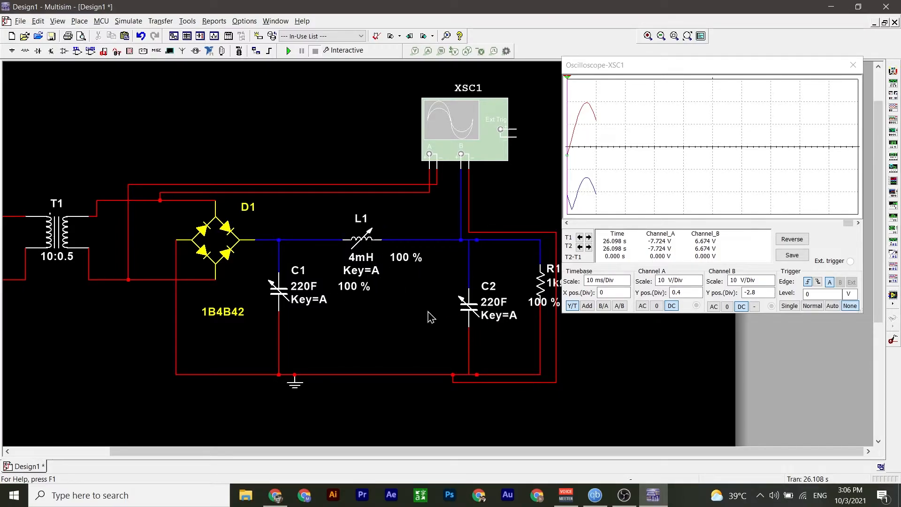
double_click(305, 296)
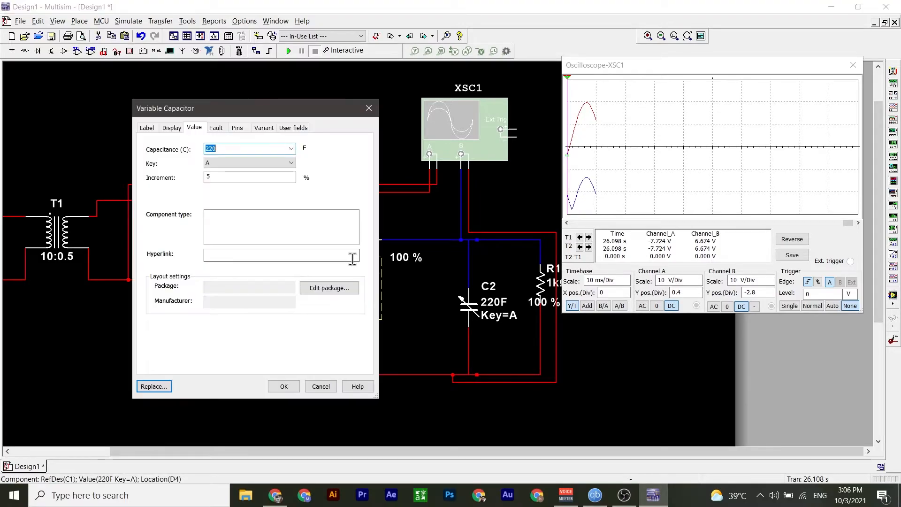
click(235, 149)
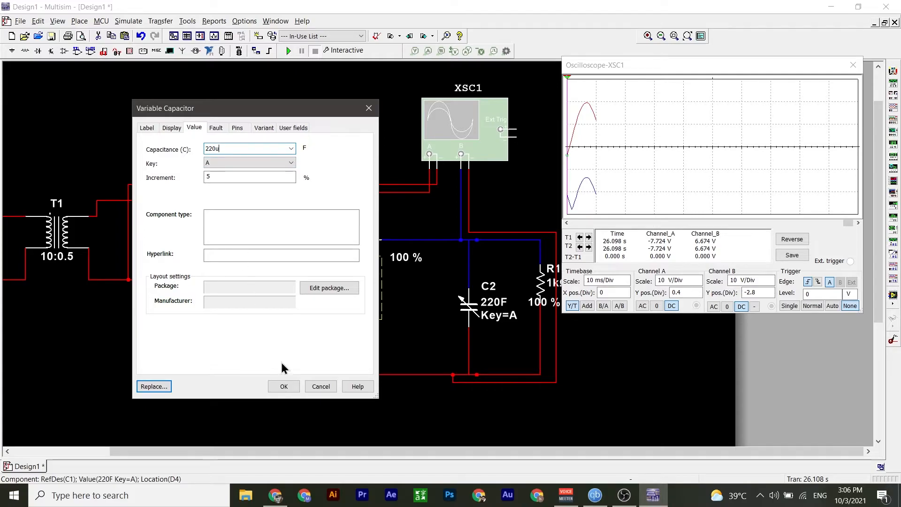
click(285, 386)
double_click(486, 302)
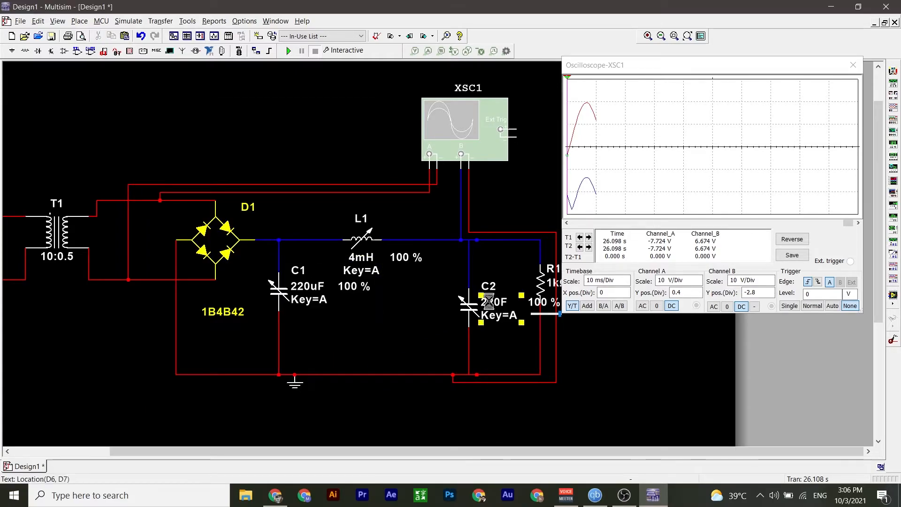
click(227, 149)
text(u)
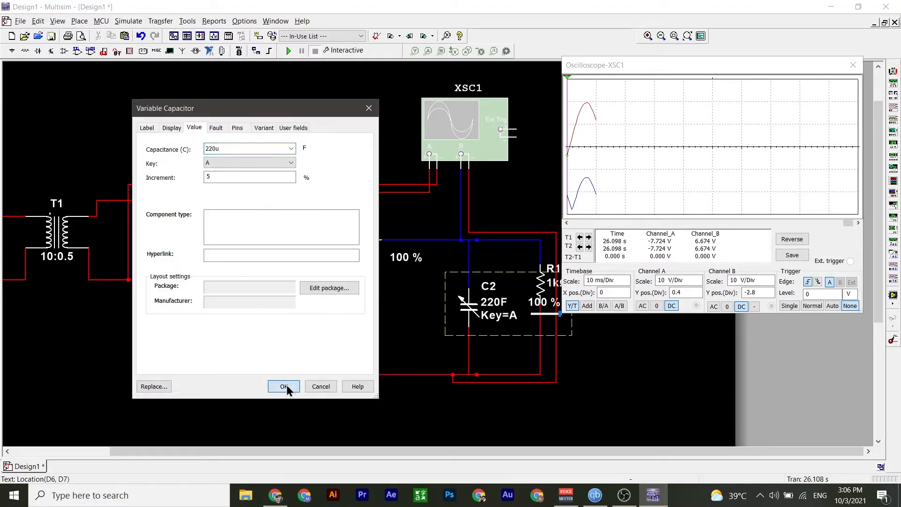
click(286, 385)
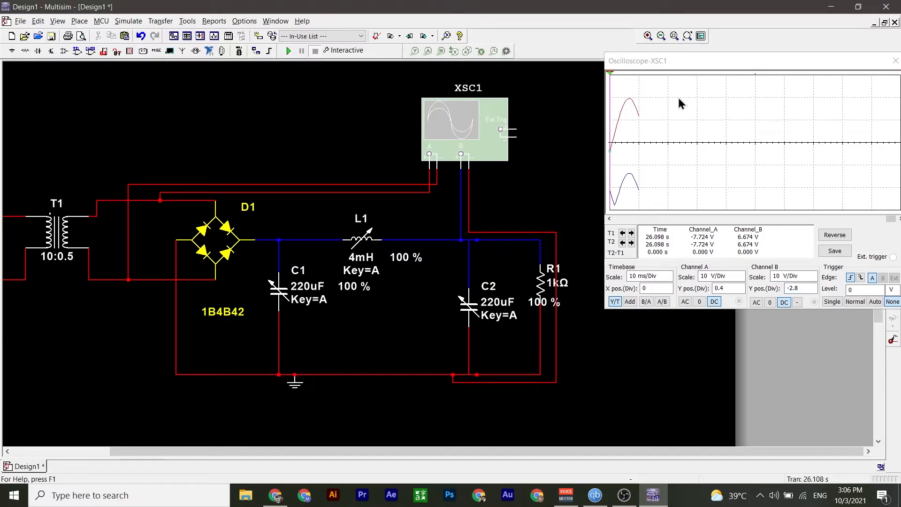
- Run and pause the simulation, and read both channels with the second oscilloscope cursor at channel A's first positive peak
drag(723, 60, 631, 68)
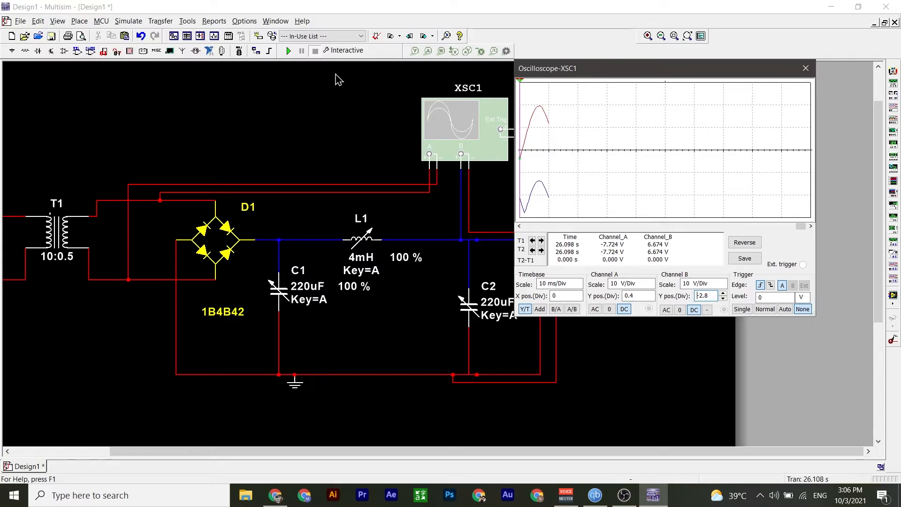
click(288, 50)
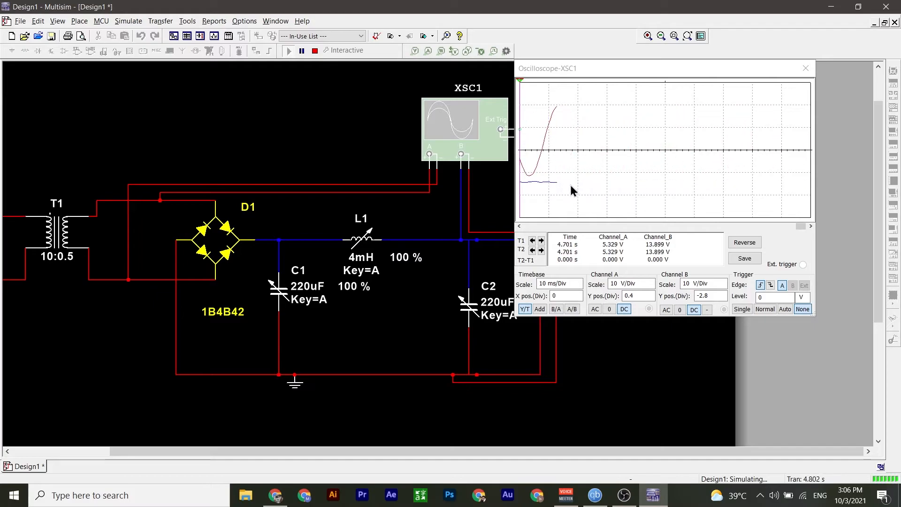
click(303, 51)
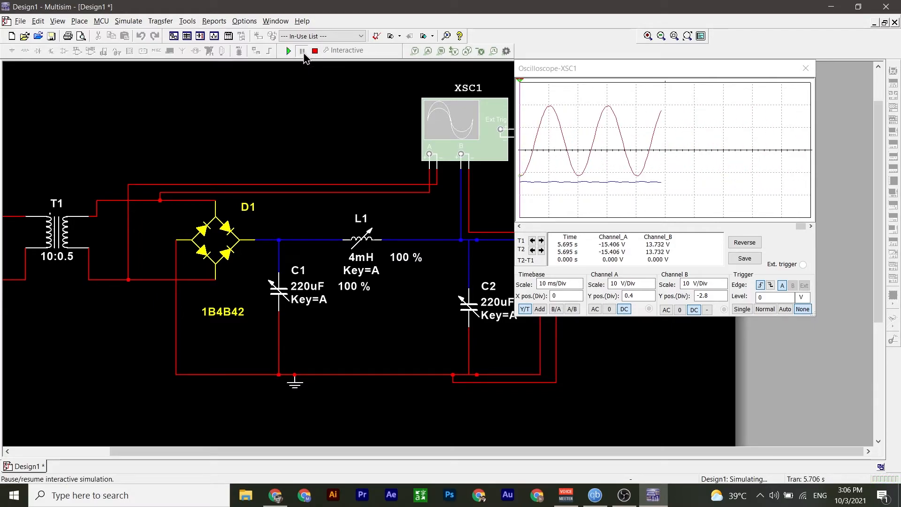
drag(520, 82, 552, 87)
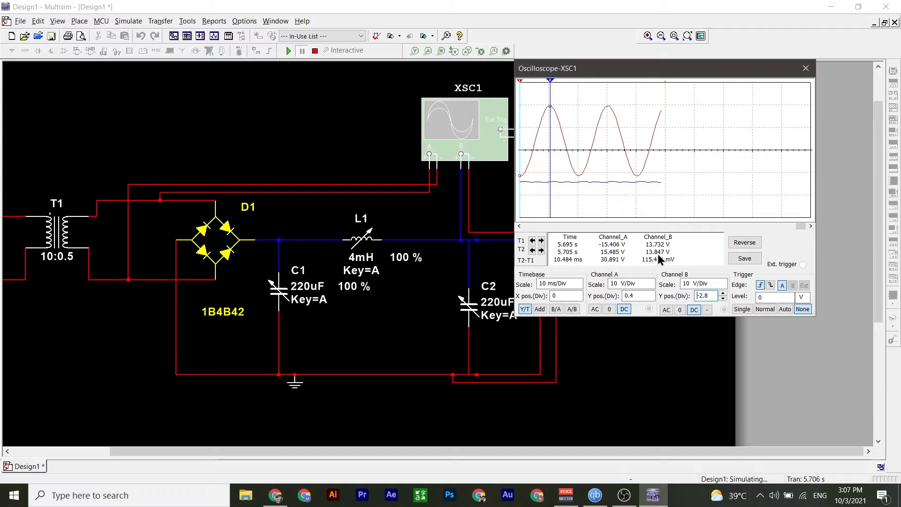
mouse_move(329, 311)
mouse_move(374, 258)
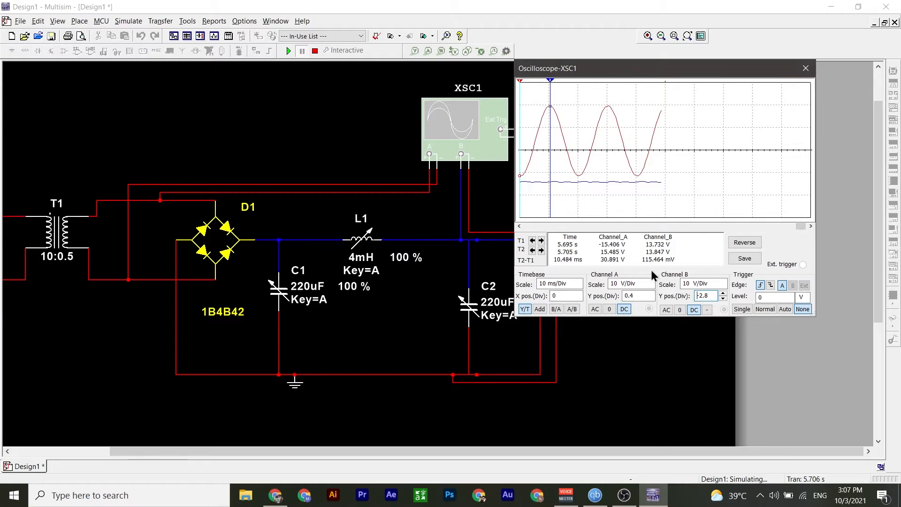
- Set load resistor R1 to 10 kΩ, rerun the simulation and reopen the oscilloscope display
click(805, 69)
double_click(542, 277)
text(10k)
key(Return)
key(Return)
double_click(463, 134)
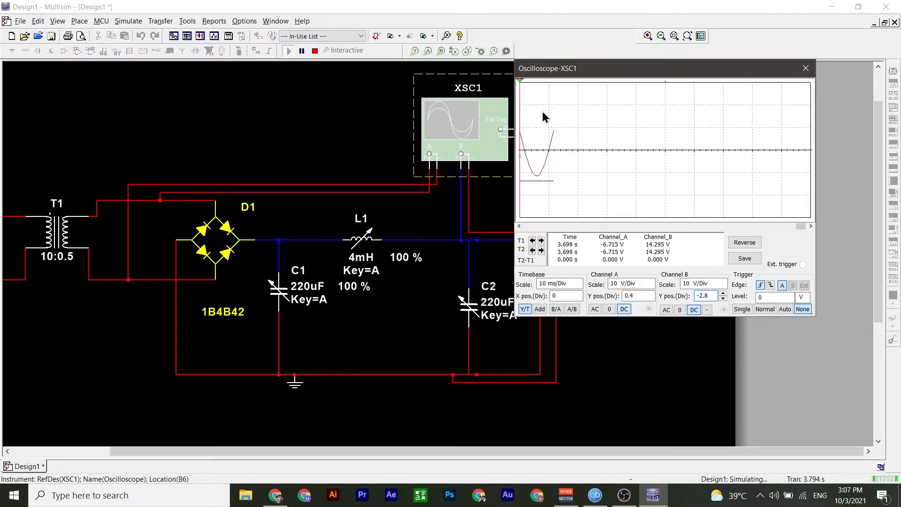
- Pause the simulation, set the Y position of channels A and B to 0, and read both traces with the second cursor
click(302, 52)
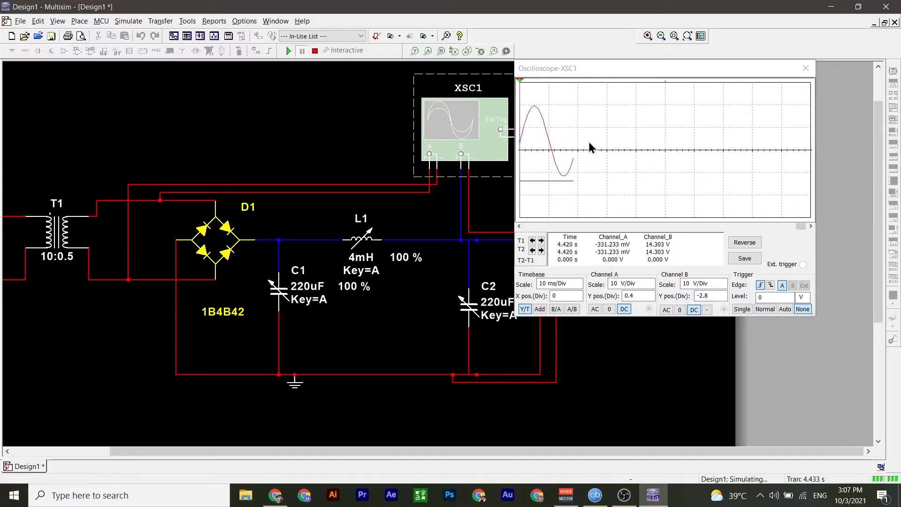
drag(520, 80, 534, 87)
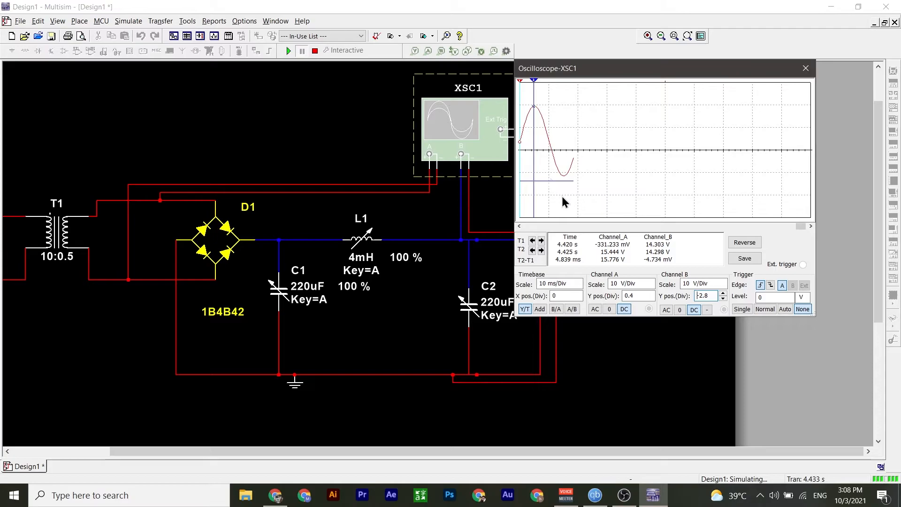
click(635, 296)
click(651, 294)
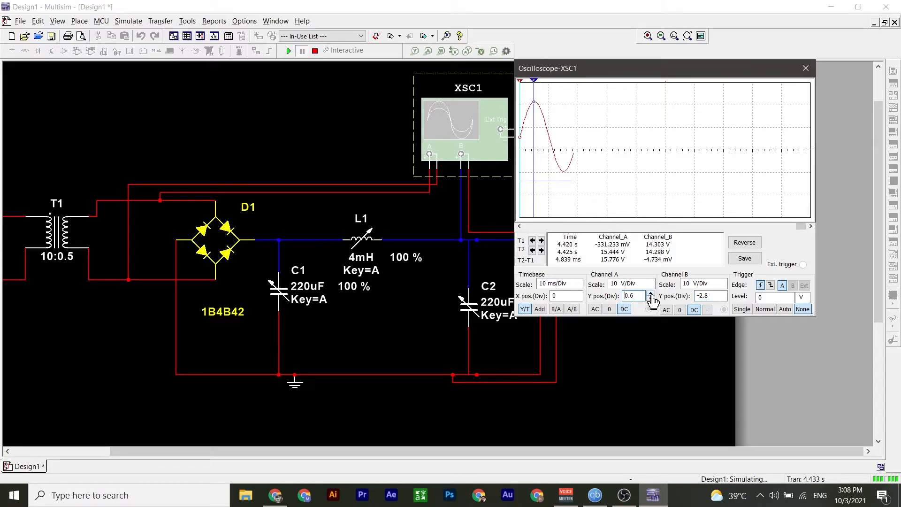
click(651, 298)
click(723, 298)
click(723, 293)
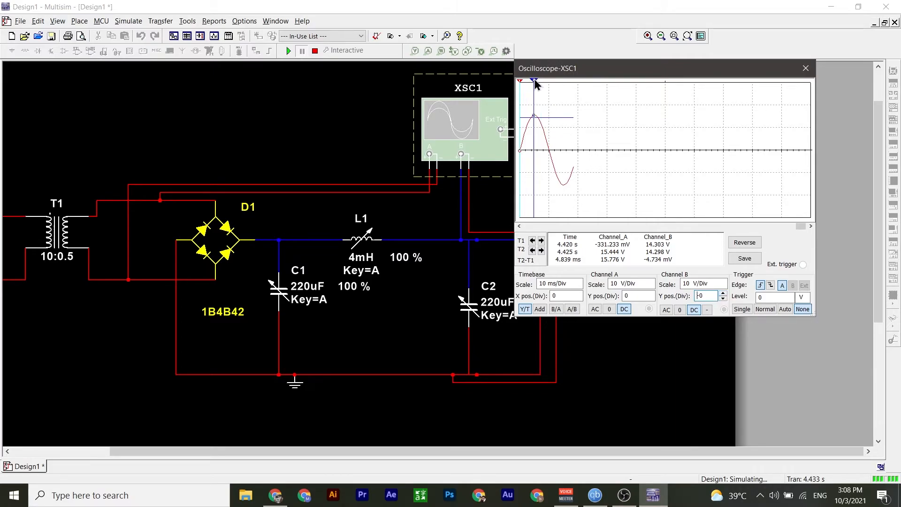
drag(533, 81, 554, 80)
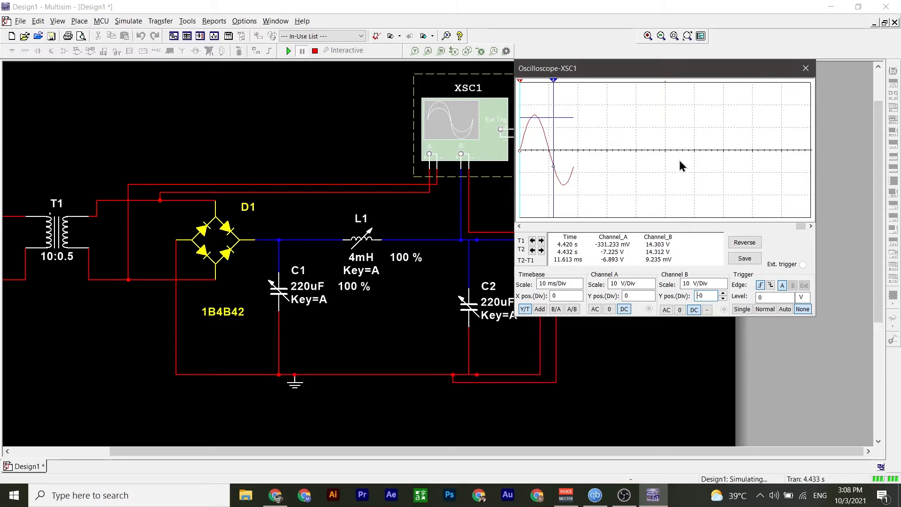
- Close the oscilloscope display and set load resistor R1 to 100 kΩ
click(805, 68)
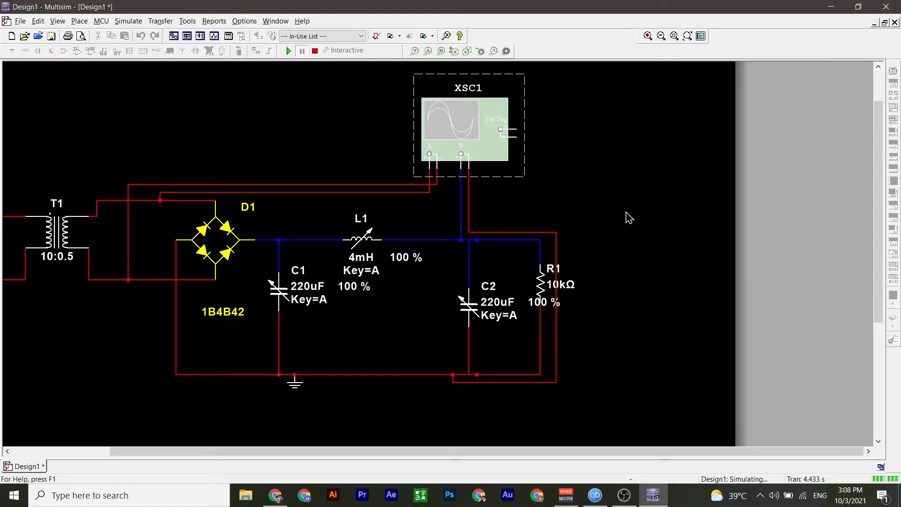
double_click(542, 285)
text(100k)
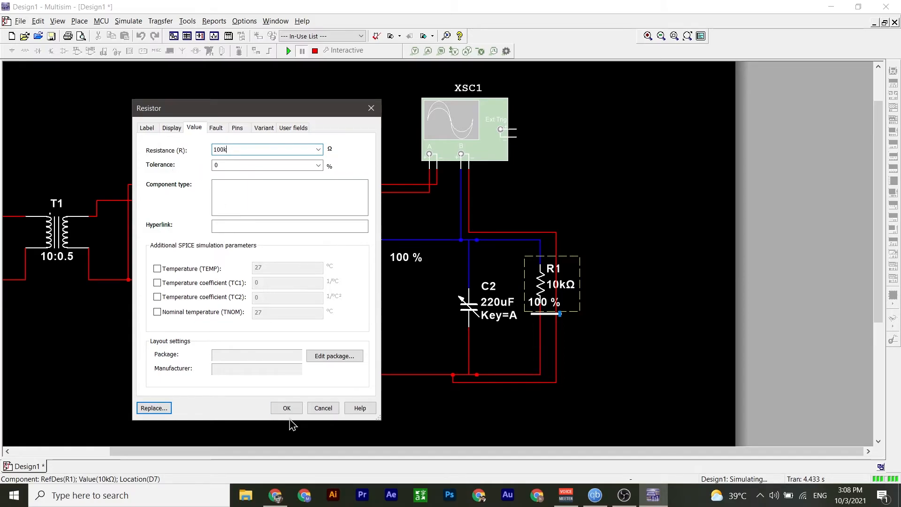
click(286, 407)
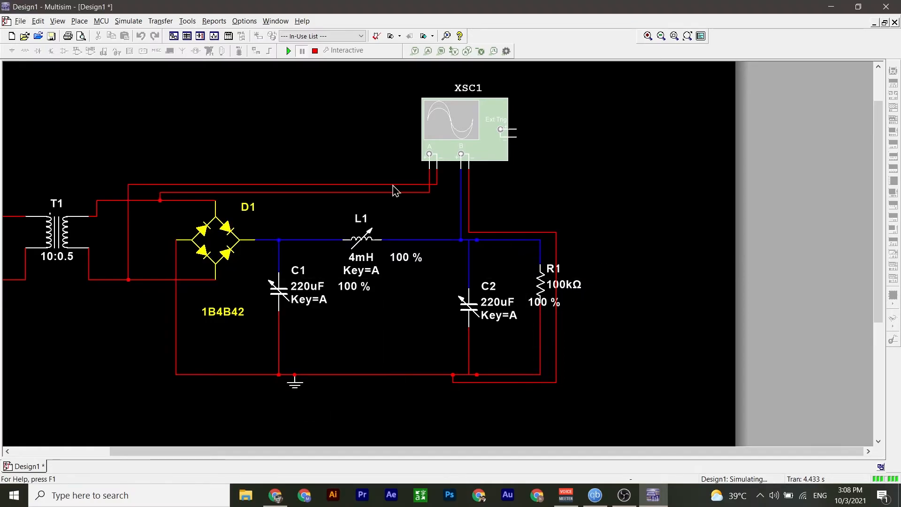
- Resume and pause the simulation, and read both channels with the second cursor near channel A's first positive peak
double_click(448, 151)
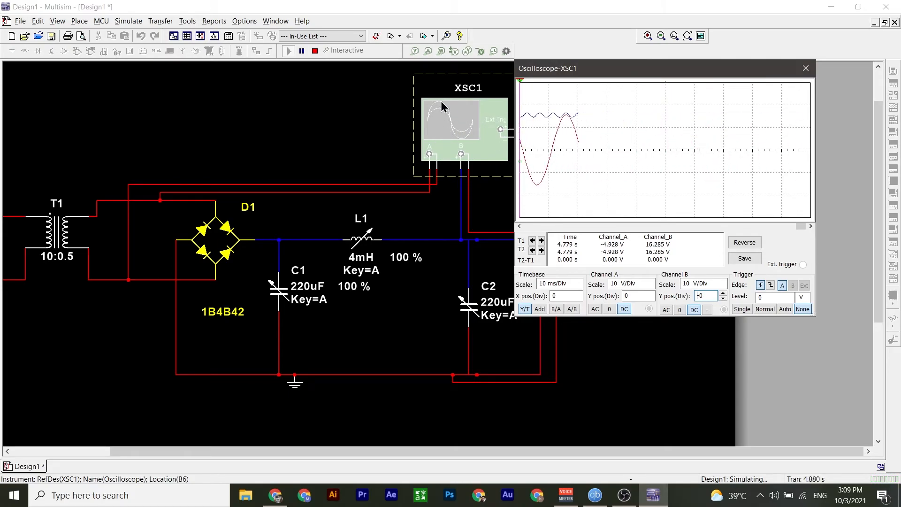
click(302, 52)
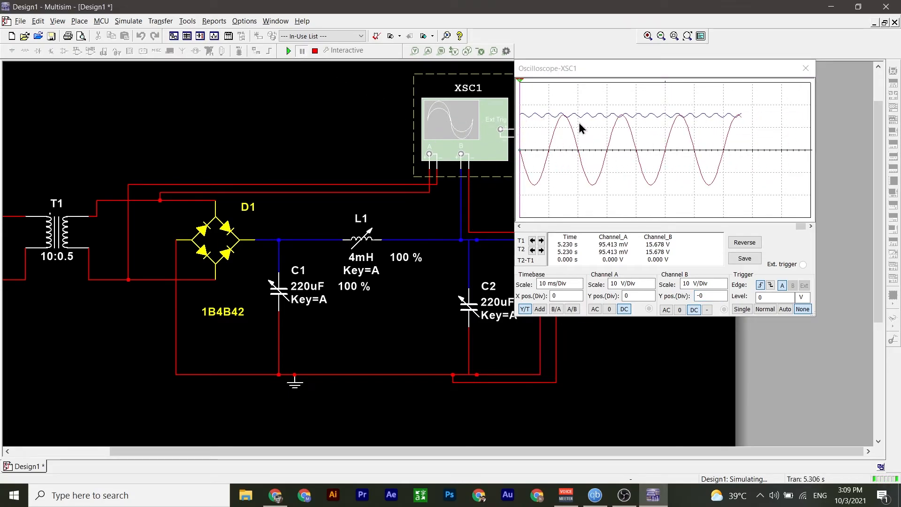
drag(521, 83, 562, 86)
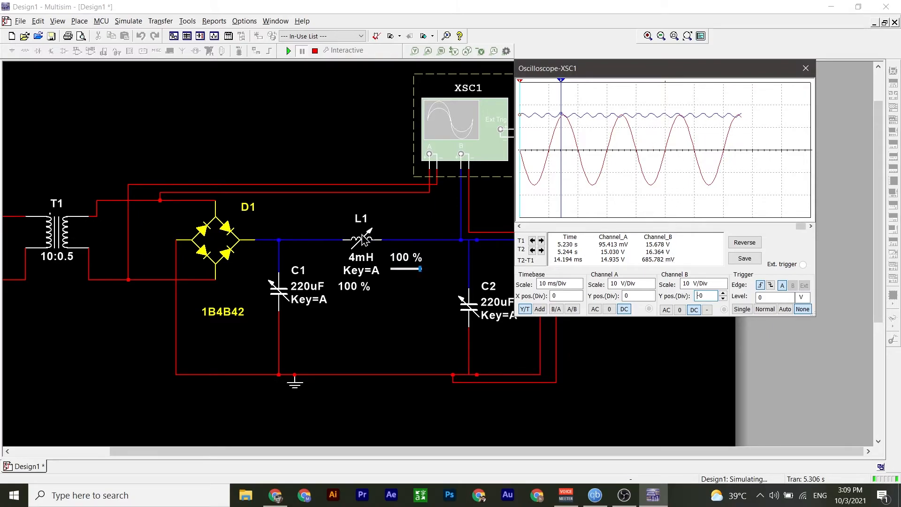
click(804, 69)
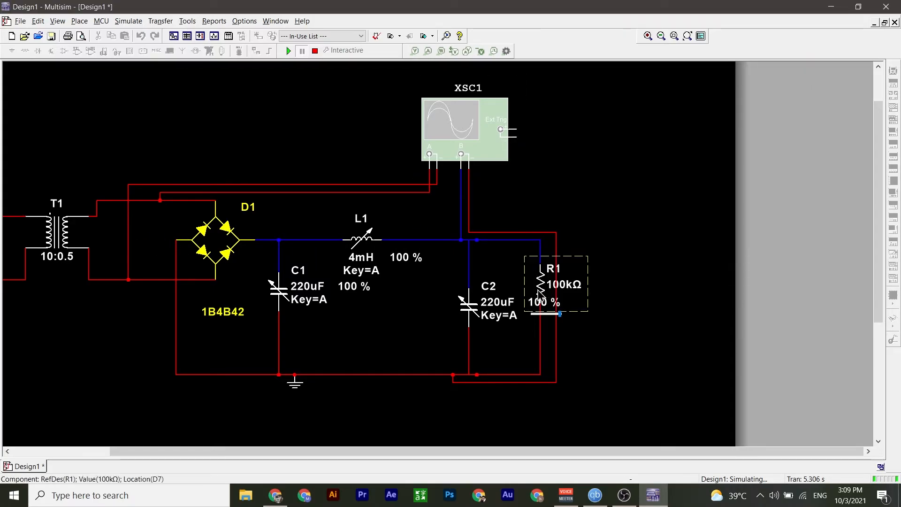
double_click(538, 277)
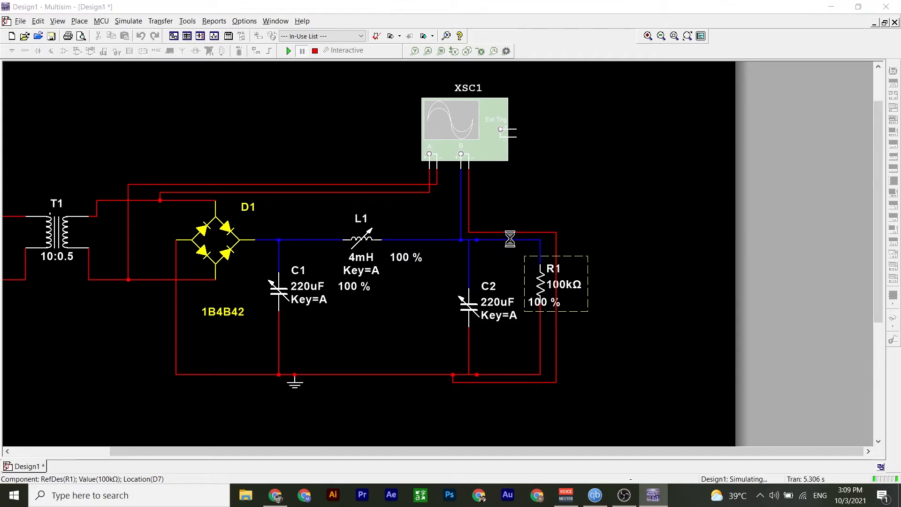
click(233, 150)
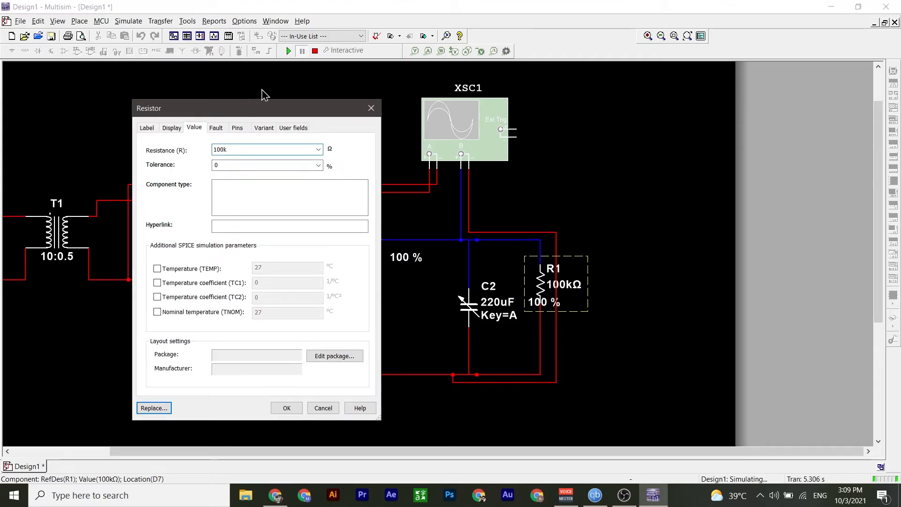
click(315, 51)
click(323, 407)
- Stop the simulation and set load resistor R1 to 10 kΩ
click(315, 51)
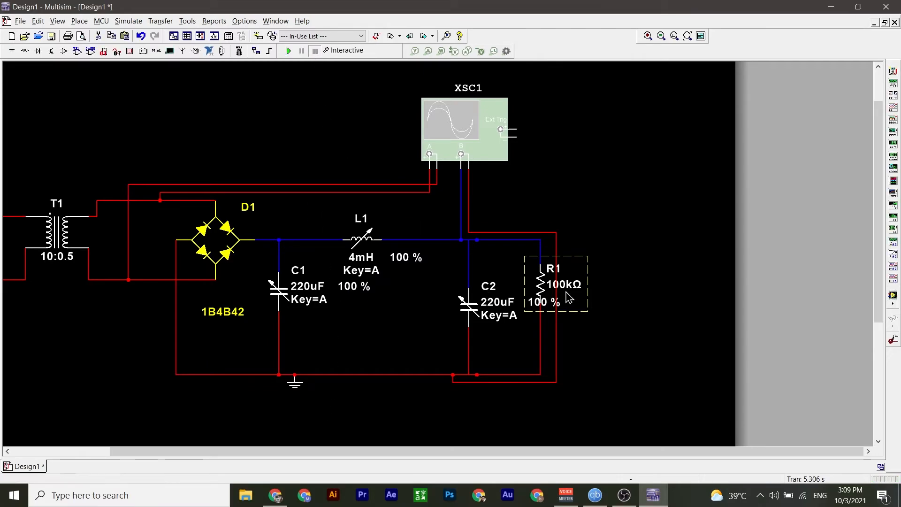
double_click(542, 284)
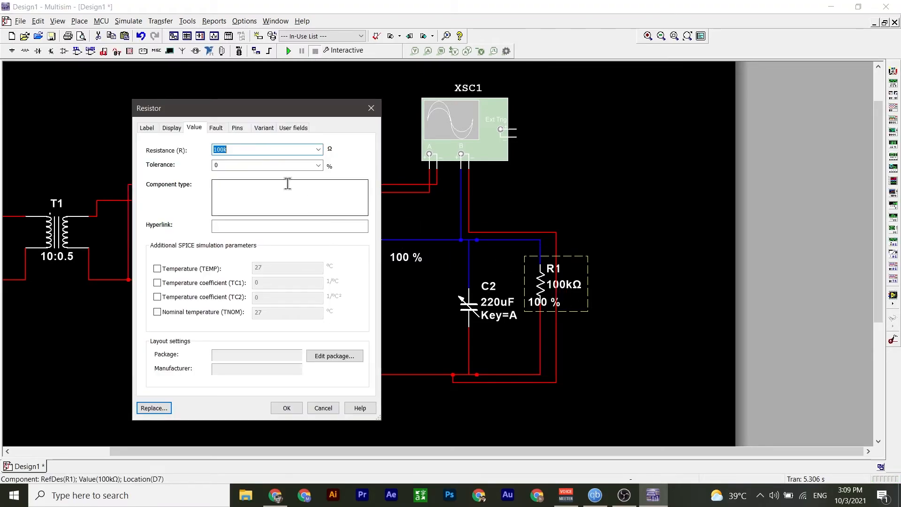
text(10)
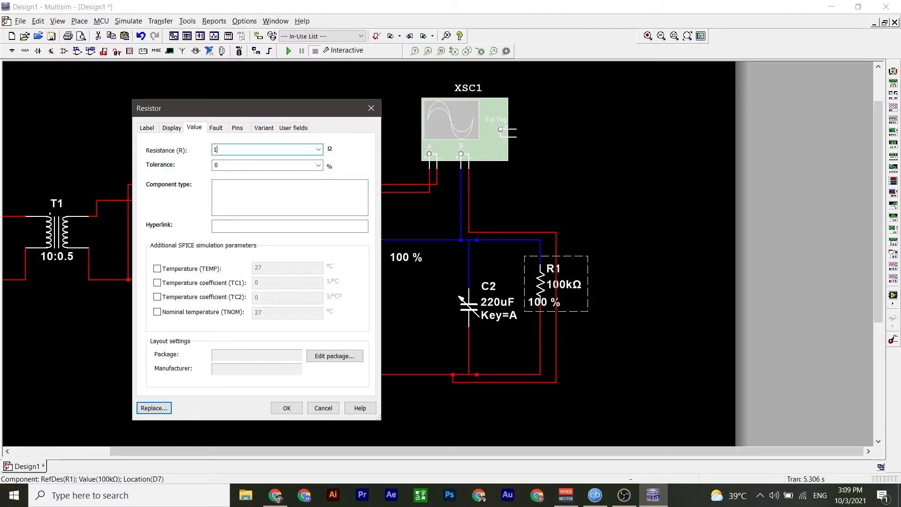
text(k)
click(301, 406)
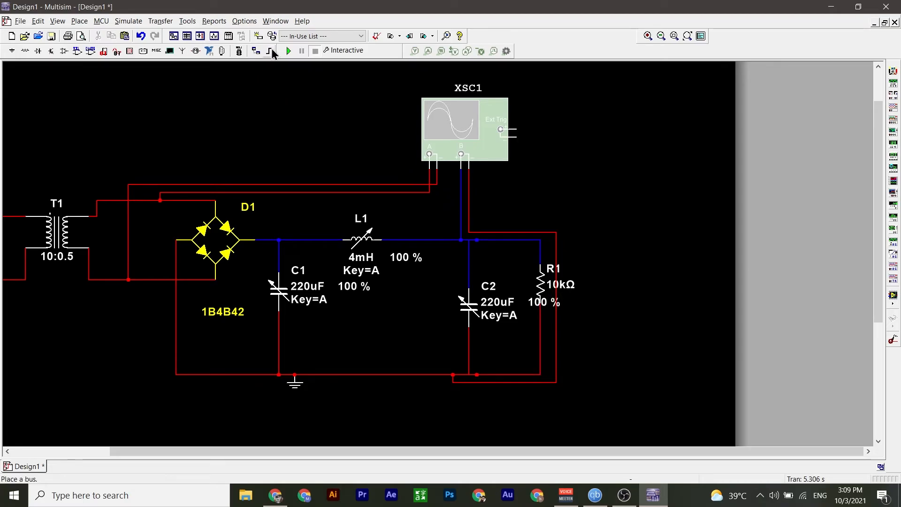
- Run the simulation, check the input and output waveforms on the oscilloscope, and stop it again
click(288, 50)
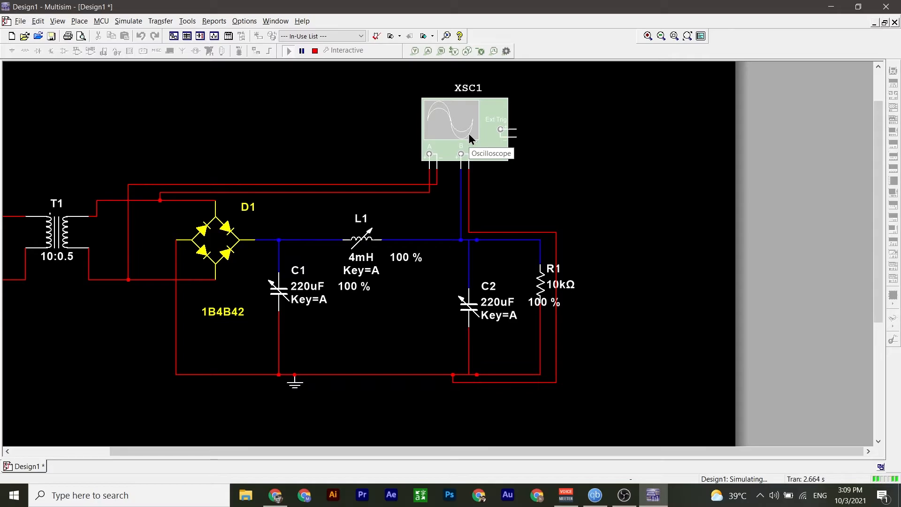
double_click(469, 135)
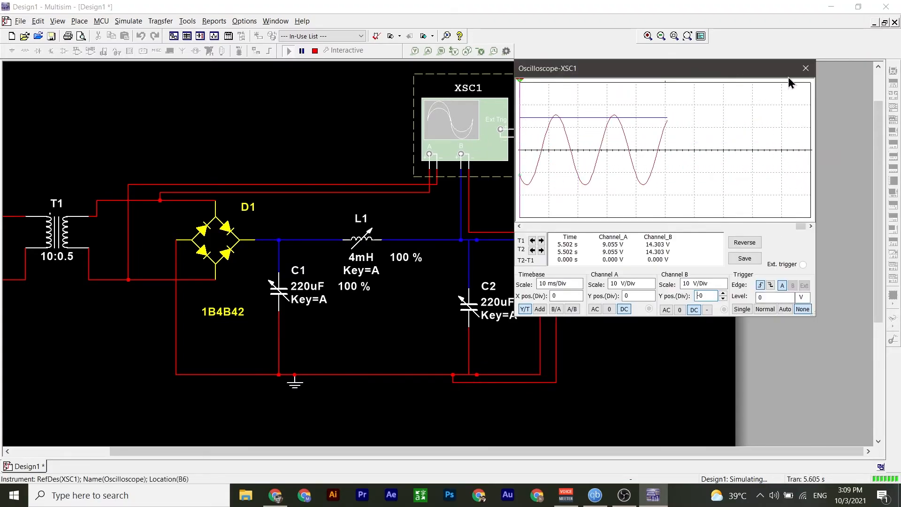
click(805, 68)
click(314, 51)
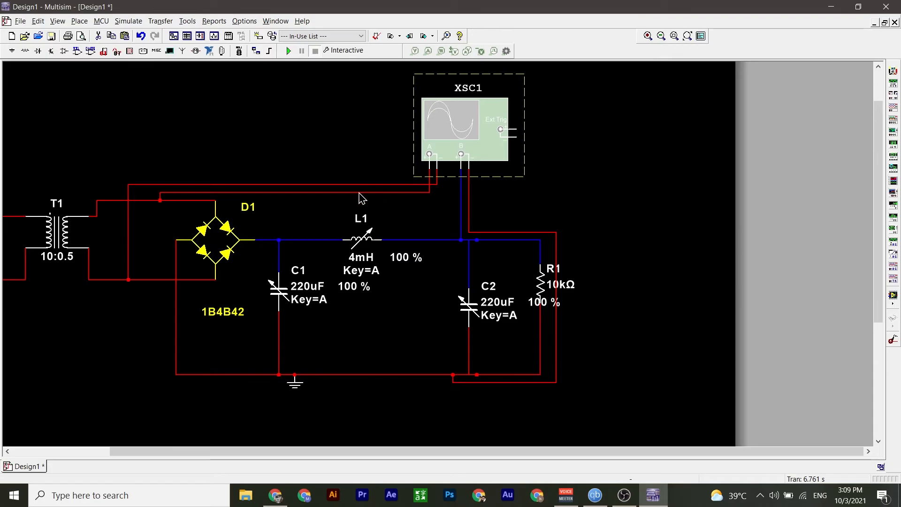
- Place a 1SMB5927BT3G Zener diode between C2 and R1, cathode on the output line, and wire its anode to the ground rail
click(37, 51)
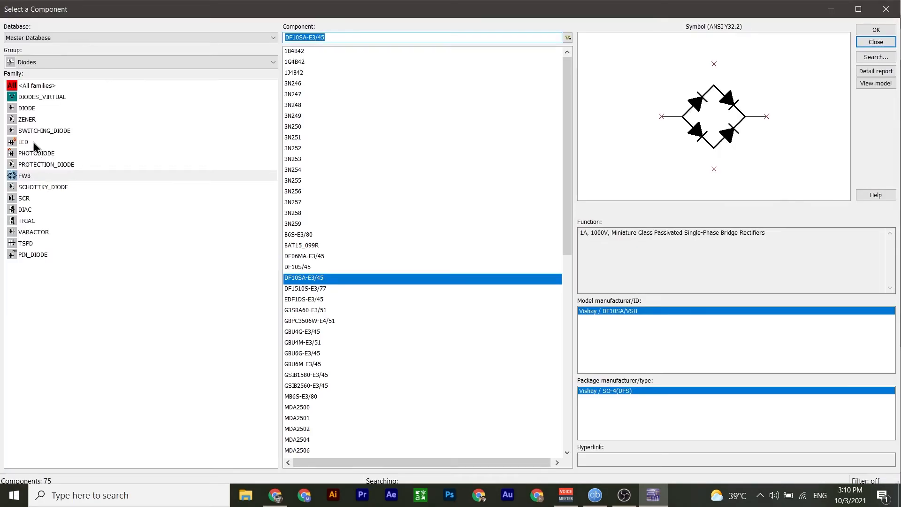
click(27, 120)
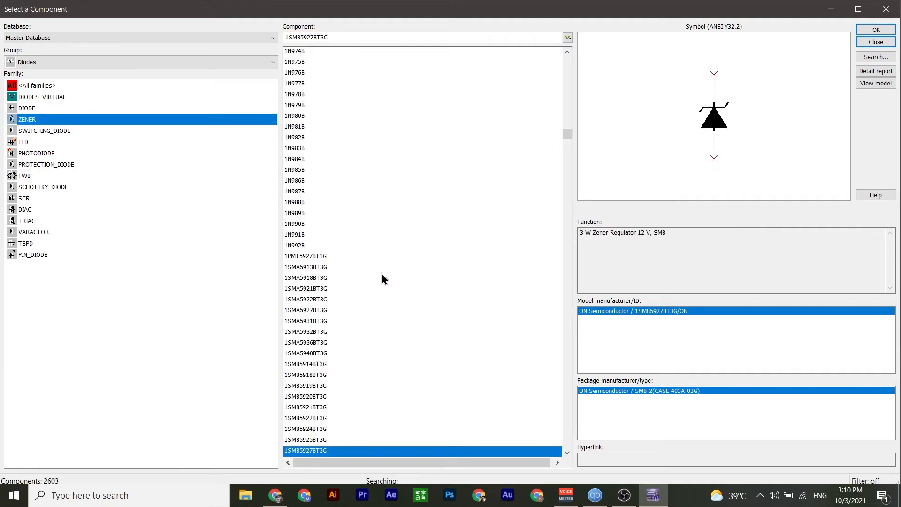
scroll(407, 239, down, 3)
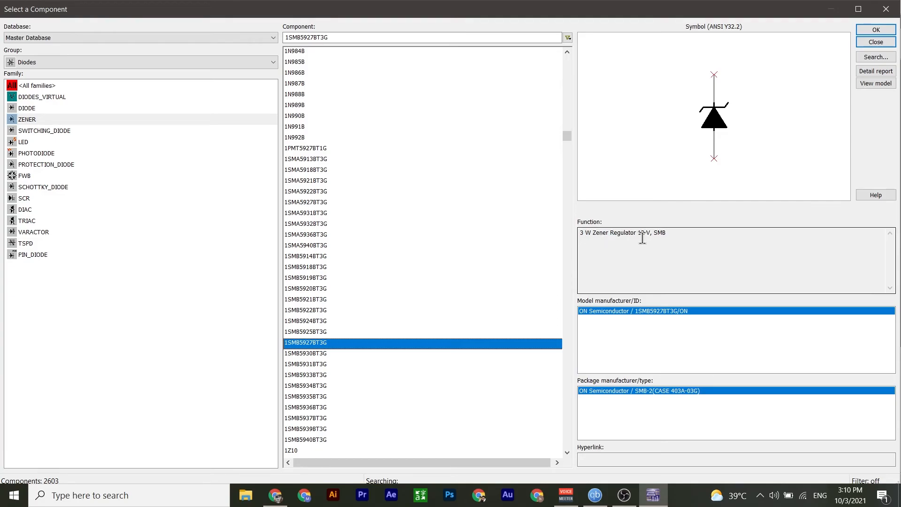
click(876, 29)
click(516, 273)
click(517, 290)
click(516, 375)
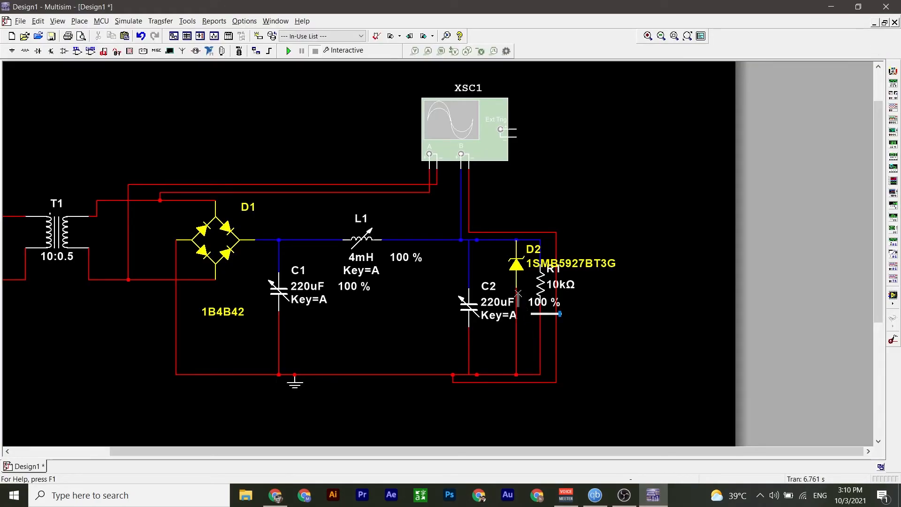
- Move the Zener diode's part number label off R1 into the empty area between C1 and C2
scroll(520, 300, up, 3)
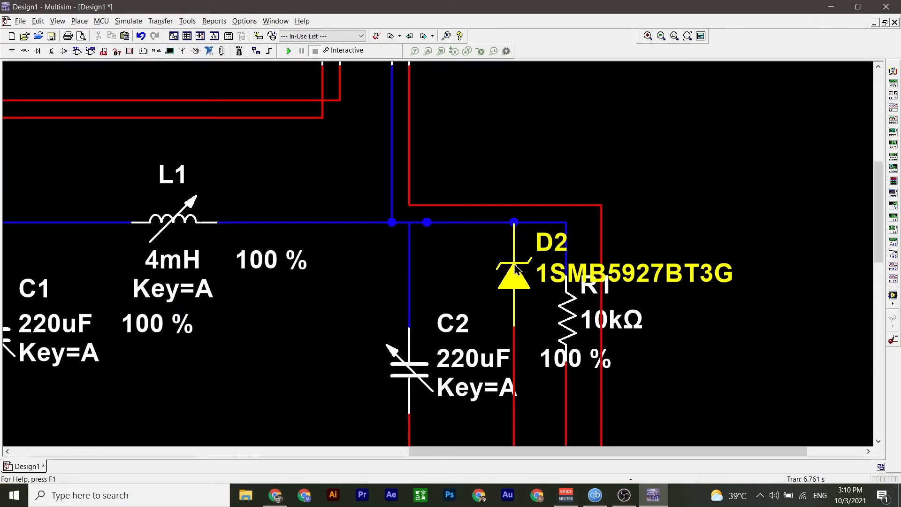
scroll(510, 334, down, 2)
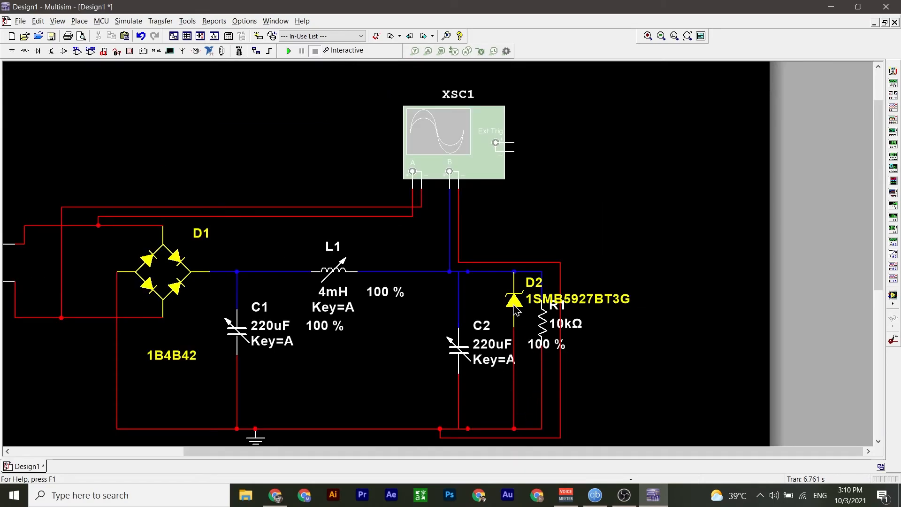
drag(594, 300, 373, 400)
click(677, 345)
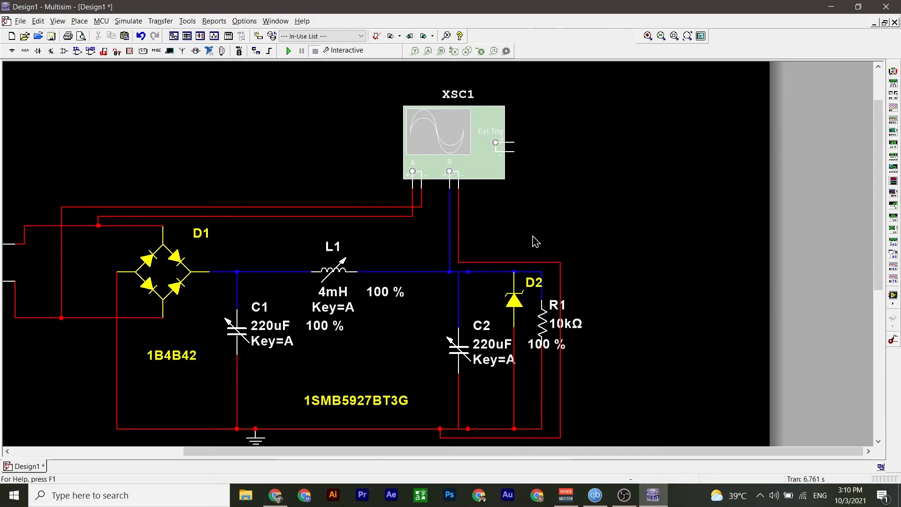
- Run the simulation with the Zener diode in circuit, examine both oscilloscope traces, and stop it
click(289, 51)
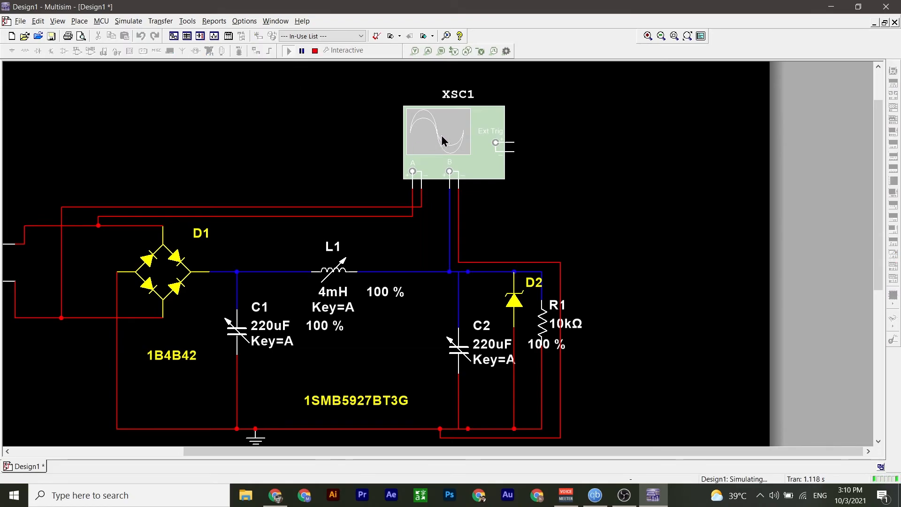
double_click(459, 133)
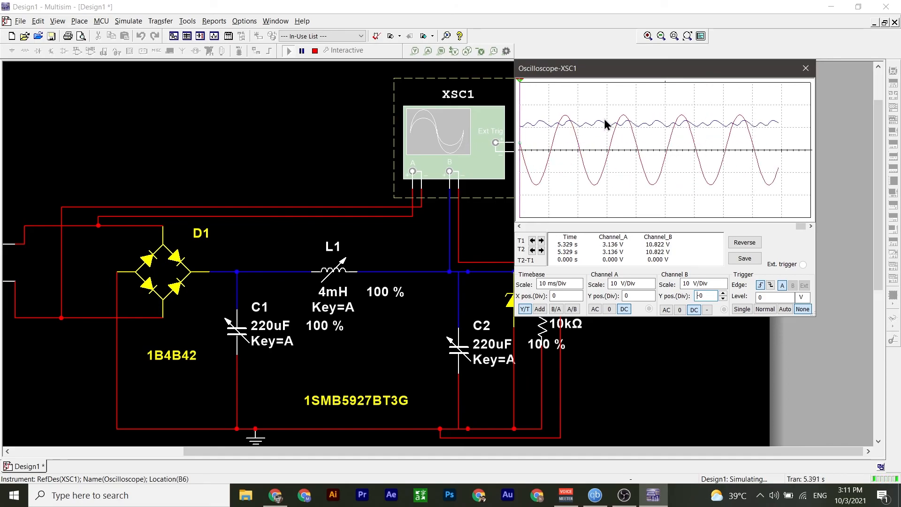
click(806, 68)
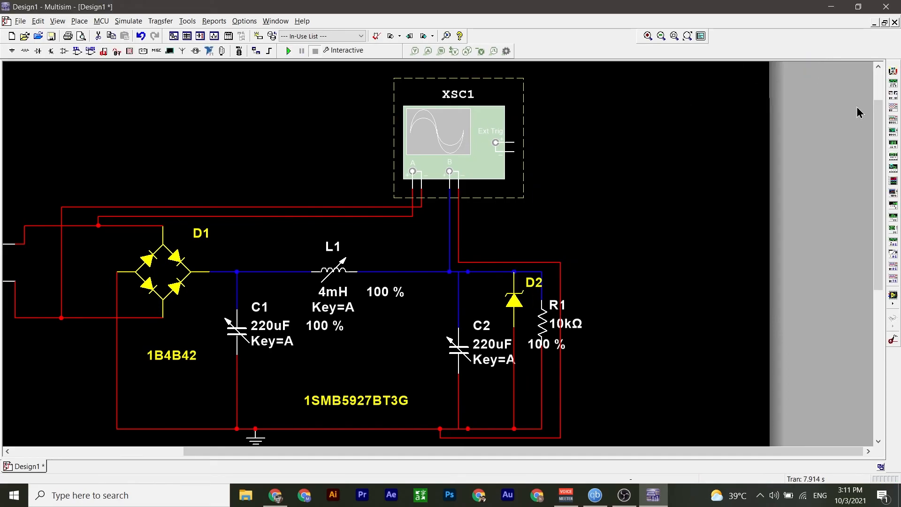
- Place a multimeter beside load resistor R1, rotated 90° counter-clockwise so that its terminals face the circuit
click(893, 71)
click(628, 281)
right_click(628, 281)
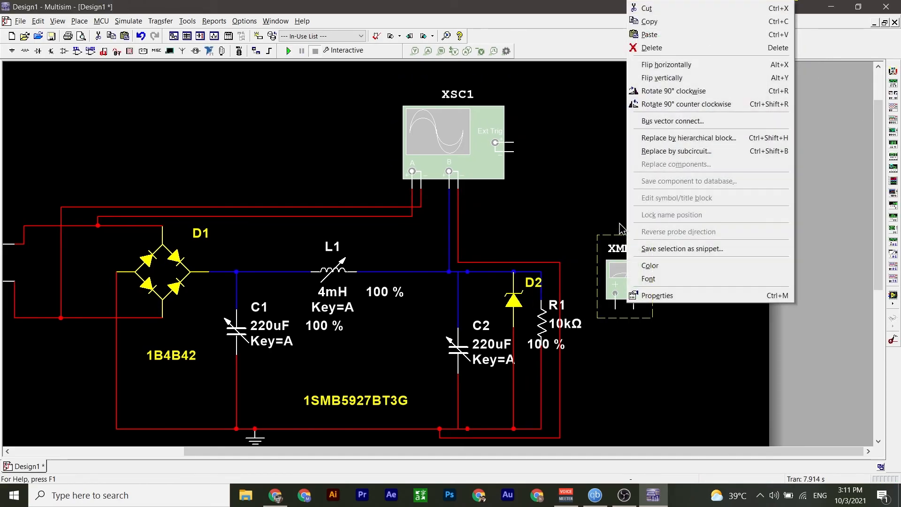
click(657, 104)
drag(633, 285, 661, 322)
- Wire the multimeter across R1, positive to the output line and negative to the ground rail, and check its measurement mode
click(625, 308)
click(541, 272)
click(625, 327)
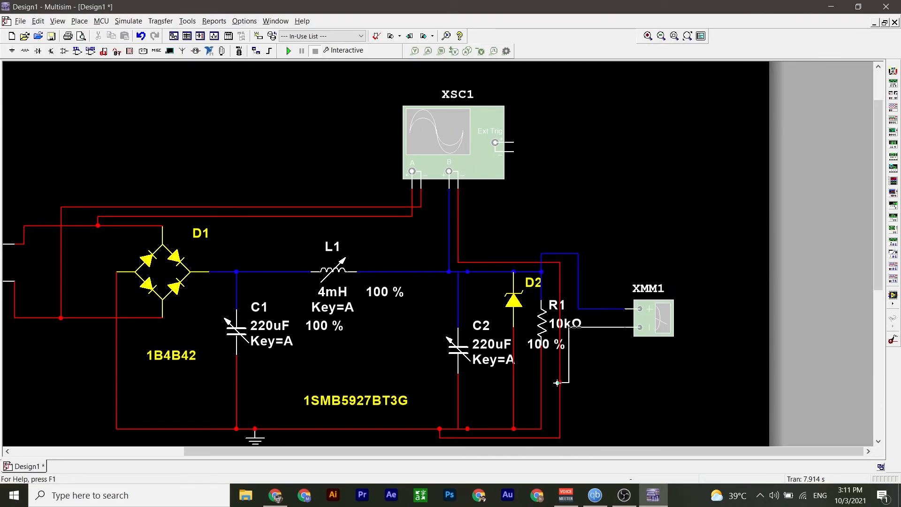
click(541, 429)
double_click(653, 318)
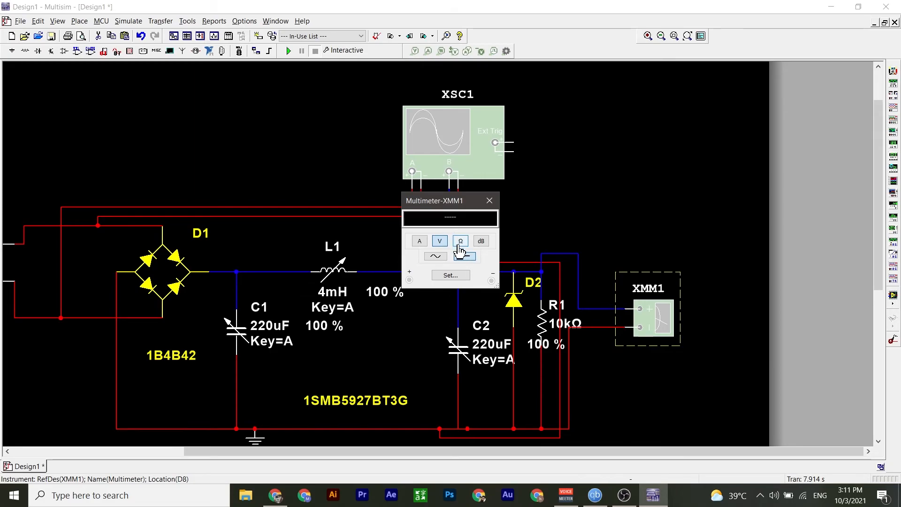
click(490, 201)
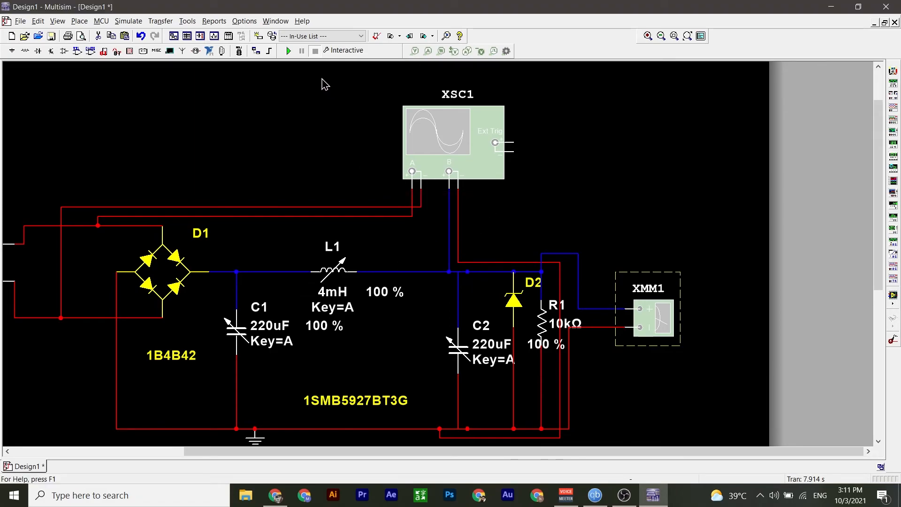
- Run the simulation and measure the voltage across R1 with the multimeter in DC mode, checking the AC reading for comparison
click(288, 50)
double_click(646, 335)
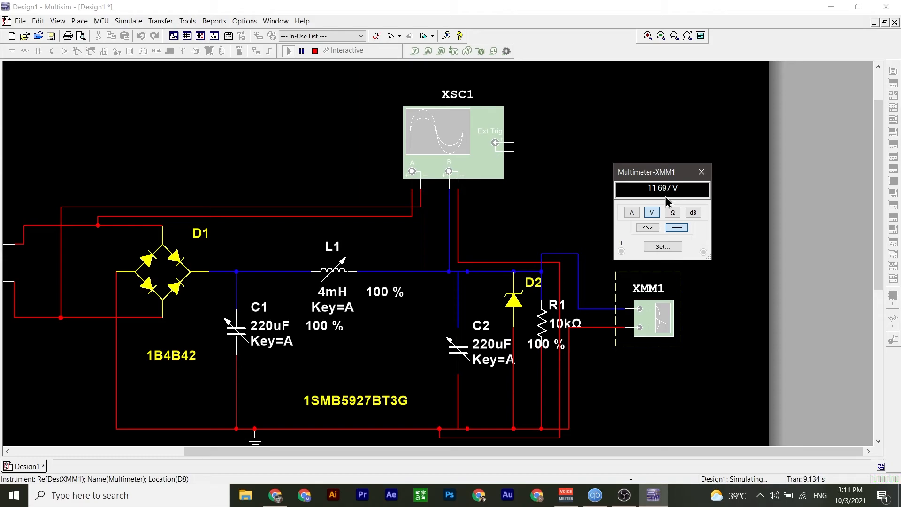
click(632, 212)
click(648, 227)
click(652, 212)
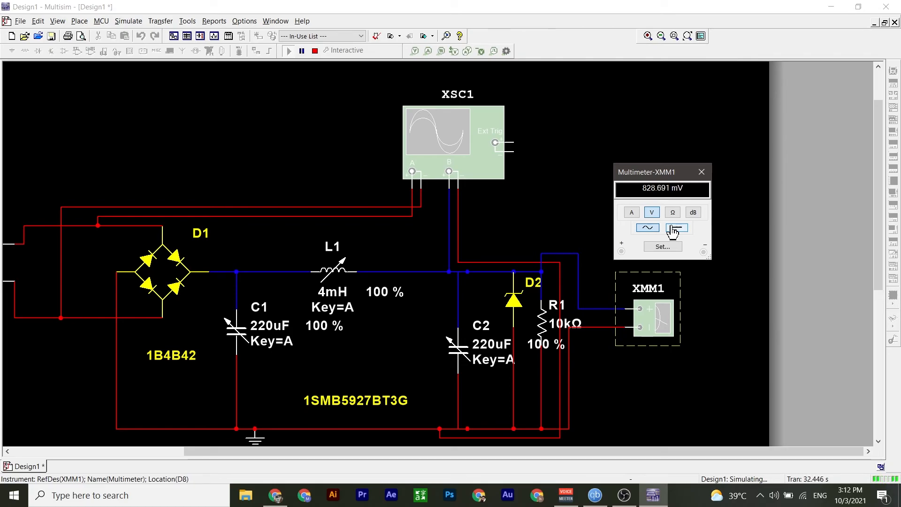
click(672, 230)
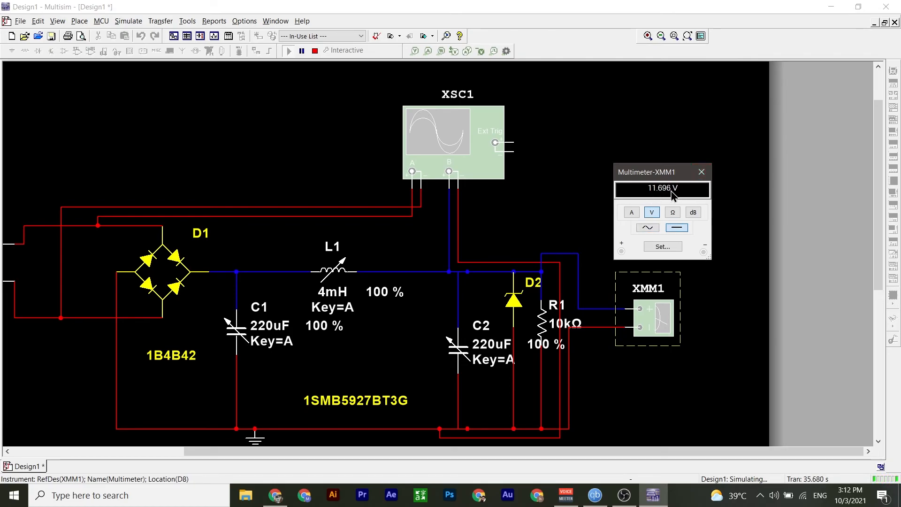
click(701, 171)
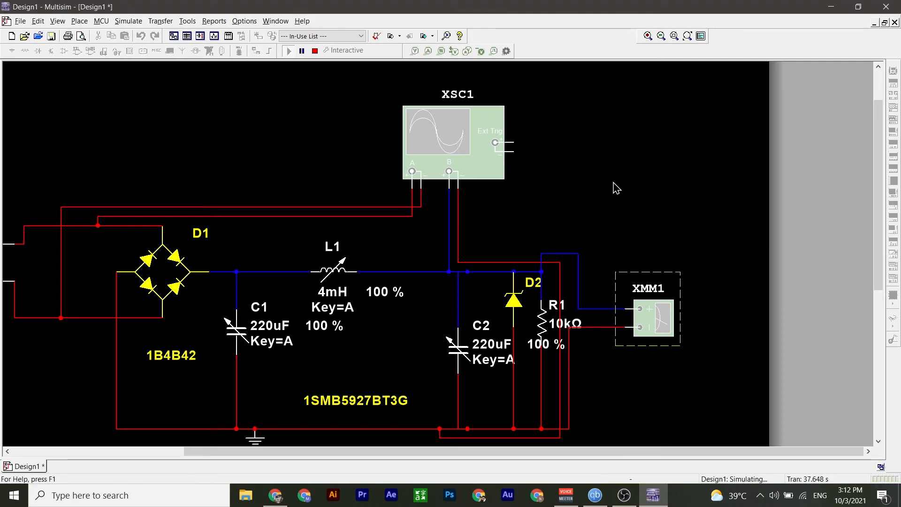
scroll(338, 232, down, 2)
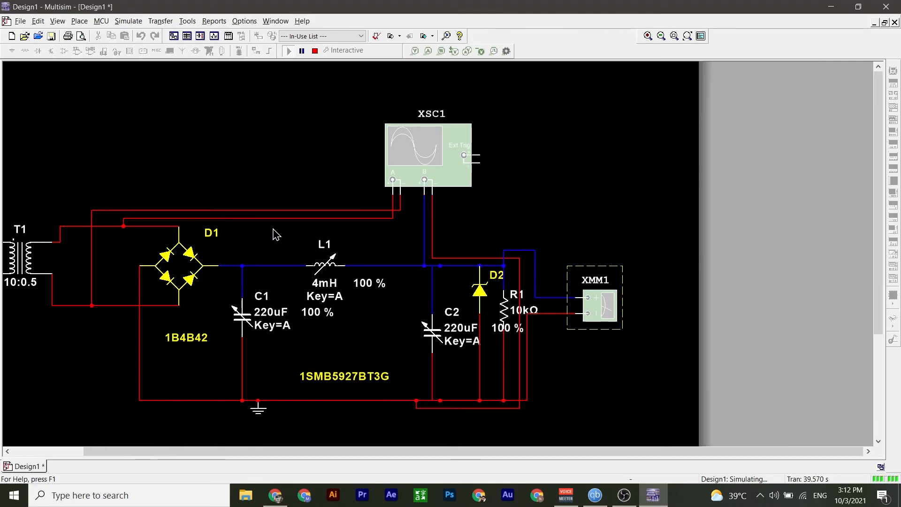
drag(222, 183, 333, 172)
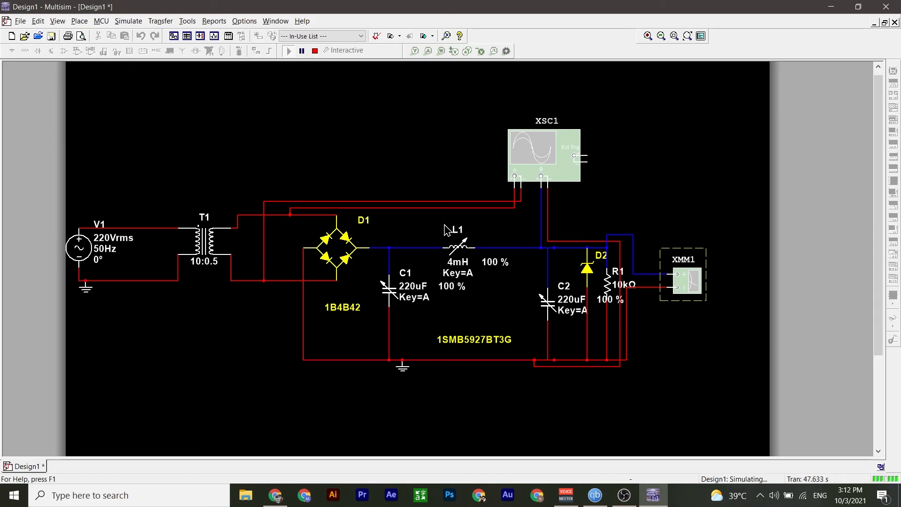
mouse_move(488, 241)
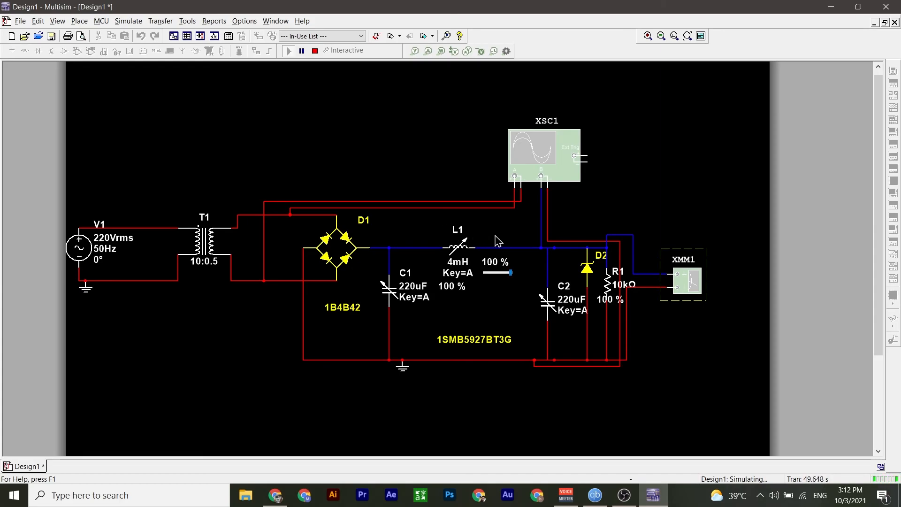